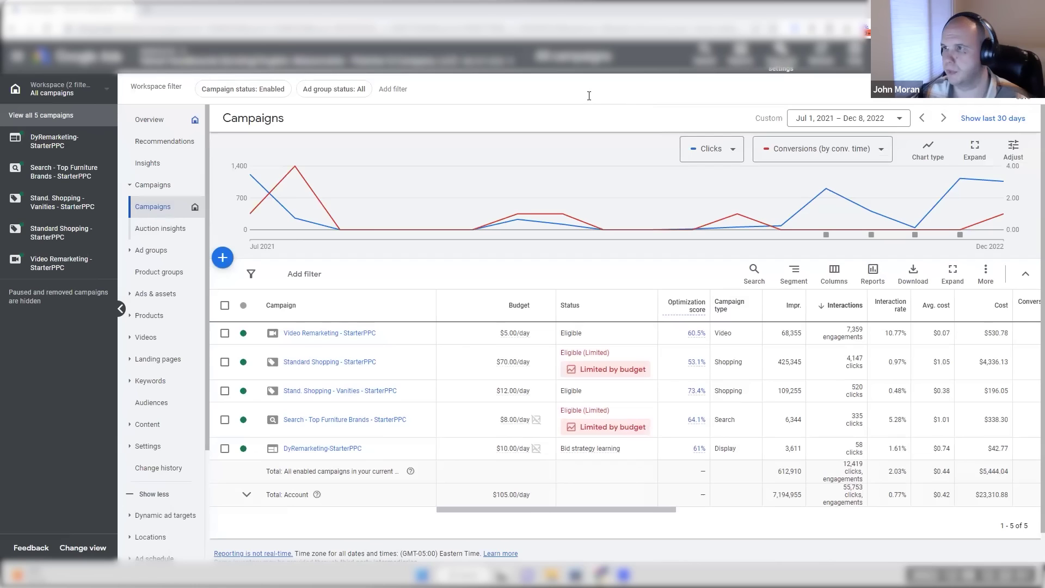
# Step: Open the webpages report of the Purchase - starterPPC conversion action
pyautogui.click(781, 54)
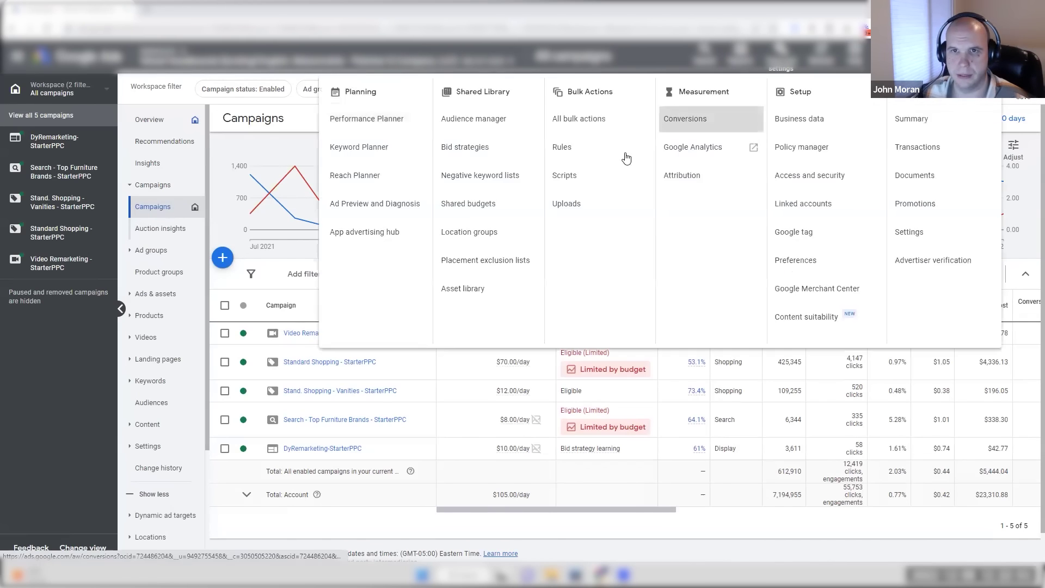
pyautogui.click(637, 187)
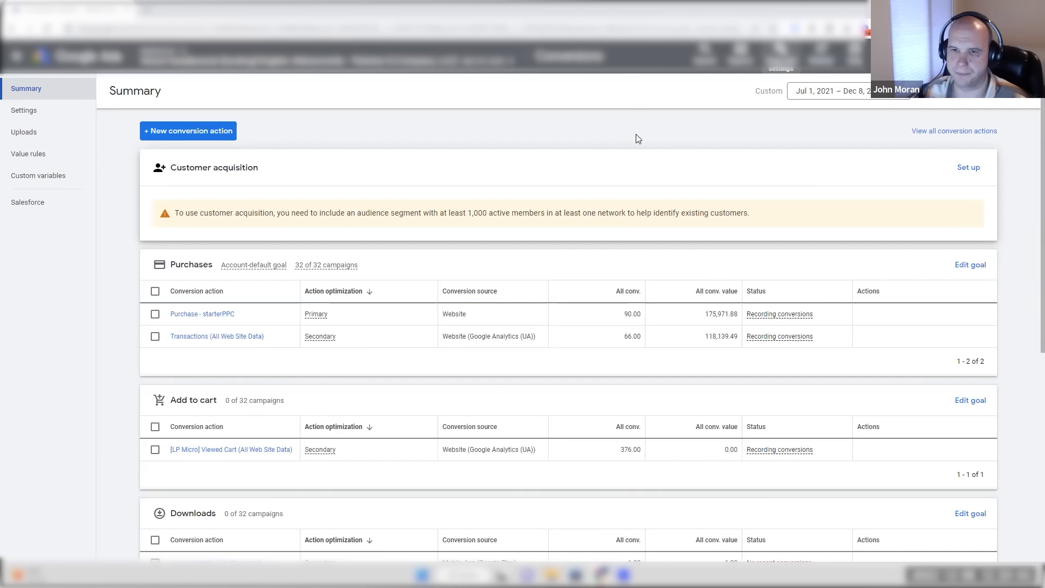
pyautogui.click(180, 314)
pyautogui.click(211, 92)
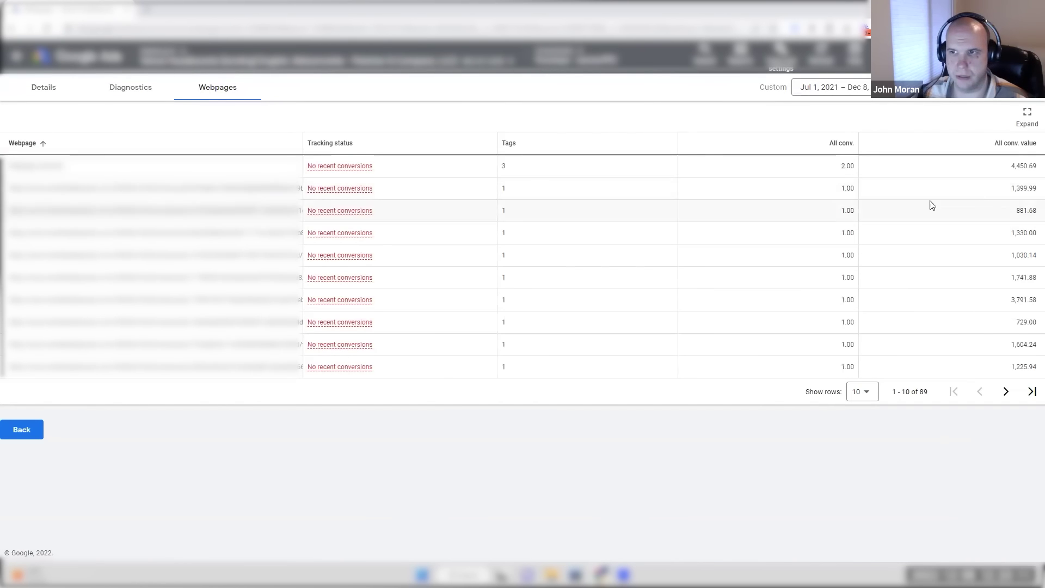
# Step: View the order page behind the second webpage listed for the conversion, close it, and return to the conversions summary
pyautogui.tripleClick(174, 188)
pyautogui.rightClick(175, 188)
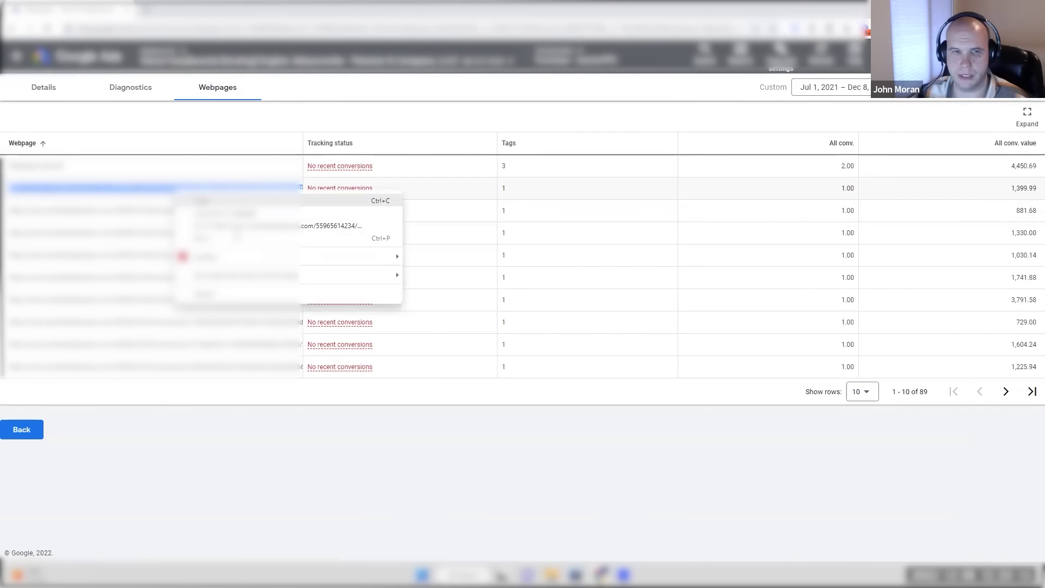
pyautogui.click(241, 224)
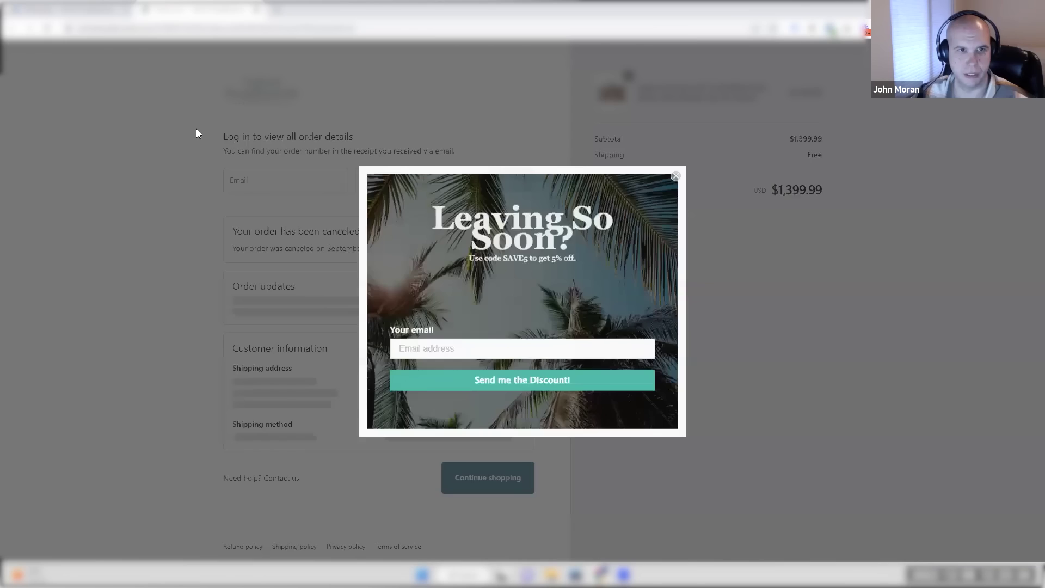
pyautogui.click(256, 10)
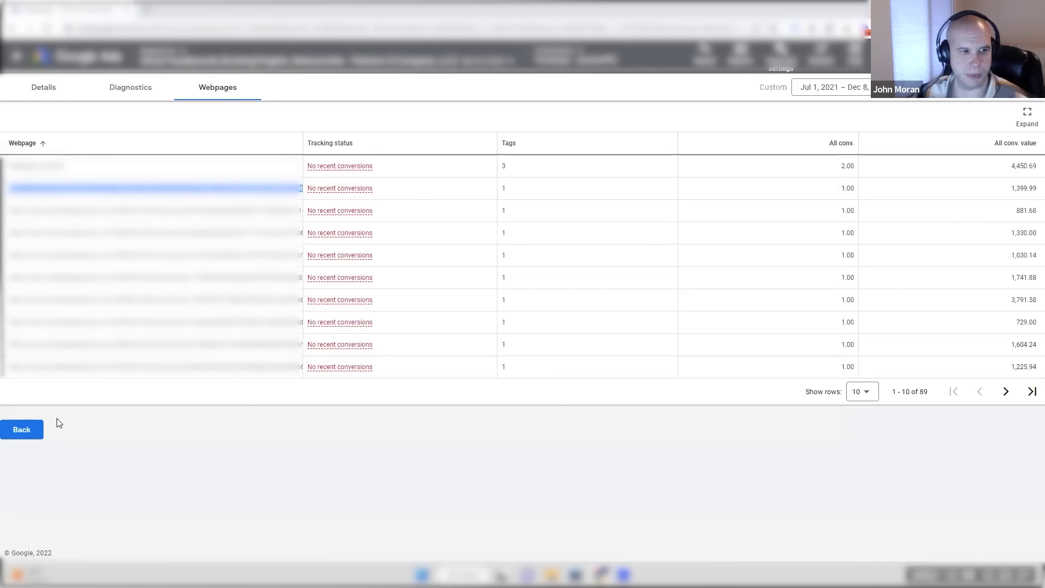
pyautogui.click(34, 430)
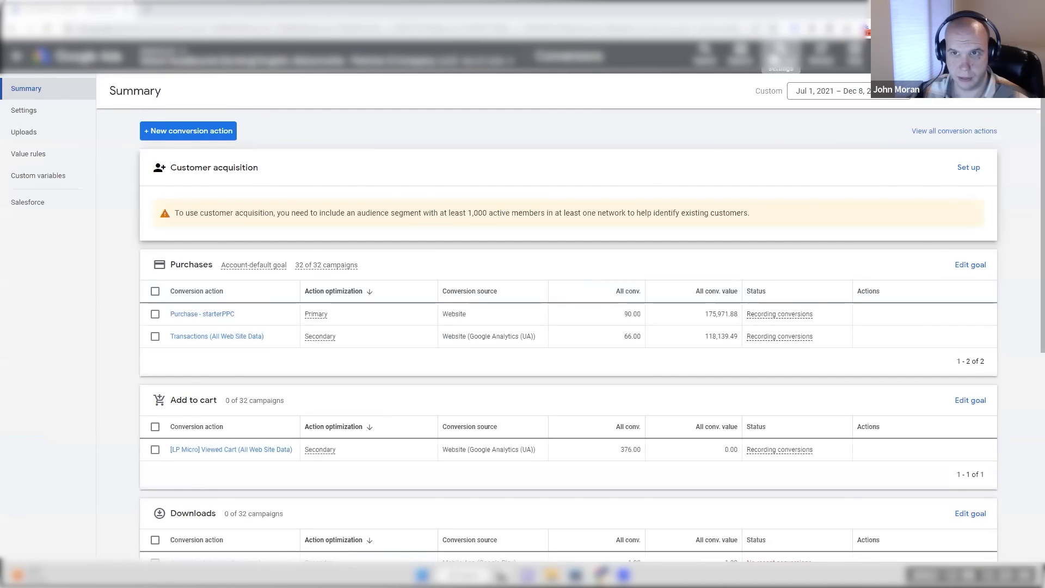
# Step: Open the Google Ads tag details among the Audience manager data sources and examine the hit percentages of its parameters
pyautogui.click(781, 54)
pyautogui.click(479, 112)
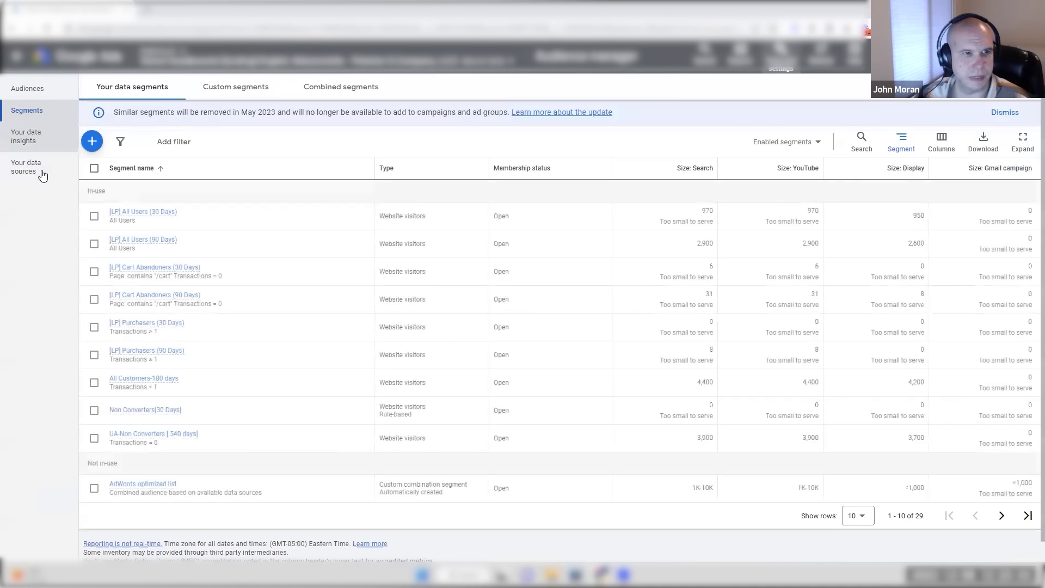
pyautogui.click(43, 175)
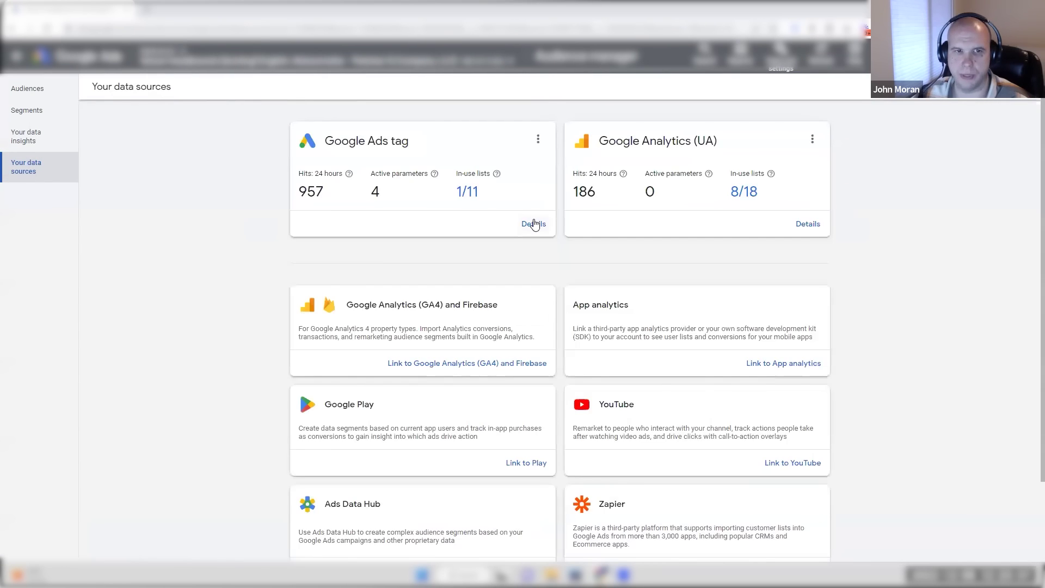
pyautogui.click(534, 224)
pyautogui.scroll(-4, 317, 301)
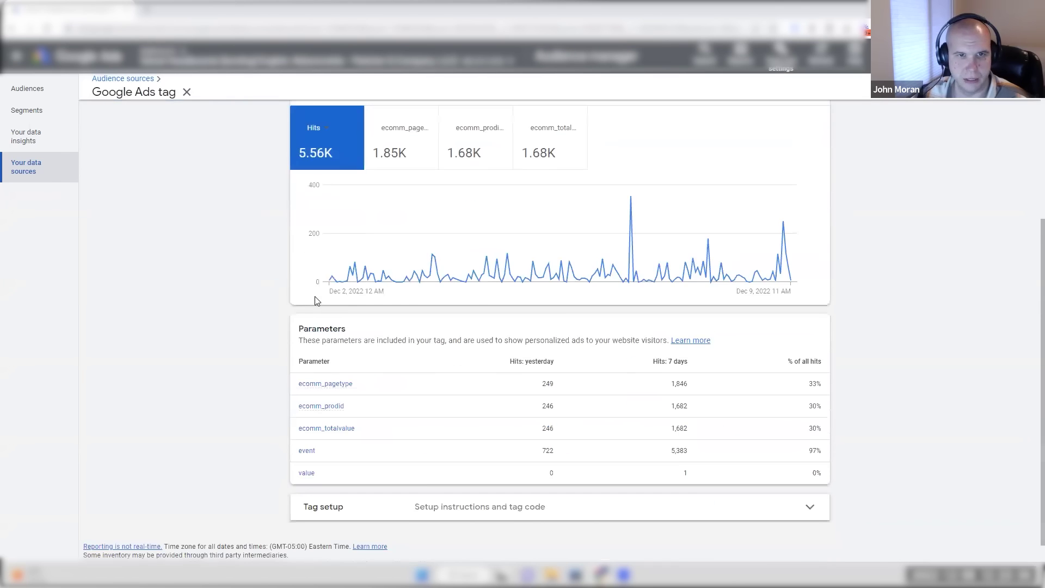
pyautogui.scroll(-1, 317, 301)
pyautogui.moveTo(786, 384); pyautogui.dragTo(841, 387)
# Step: Open the ecomm_prodid parameter values and copy the product ID with the most hits
pyautogui.click(326, 377)
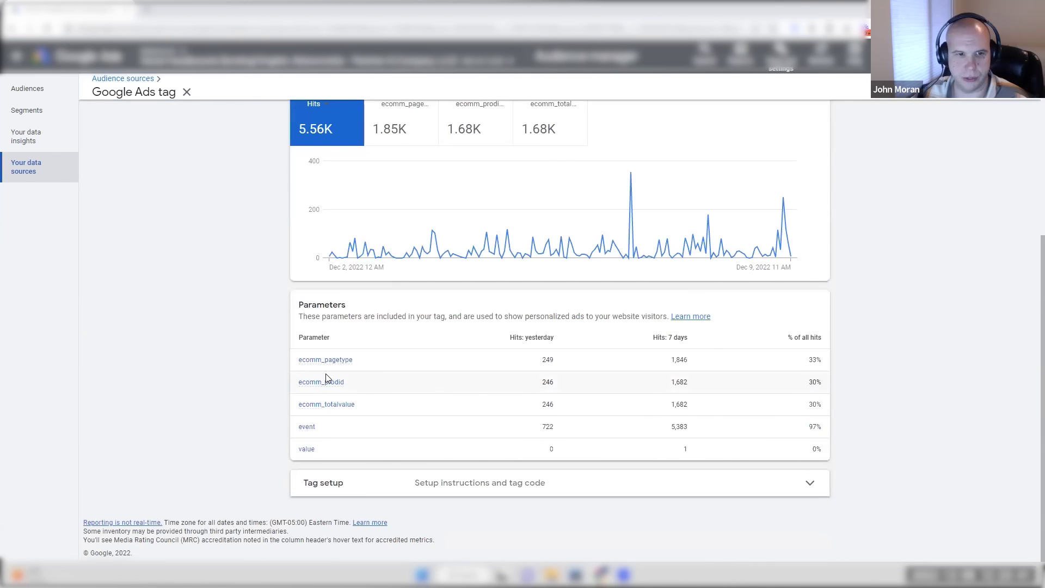
pyautogui.moveTo(299, 374)
pyautogui.mouseDown()
pyautogui.moveTo(447, 379)
pyautogui.moveTo(299, 375)
pyautogui.mouseUp()
pyautogui.click(423, 374)
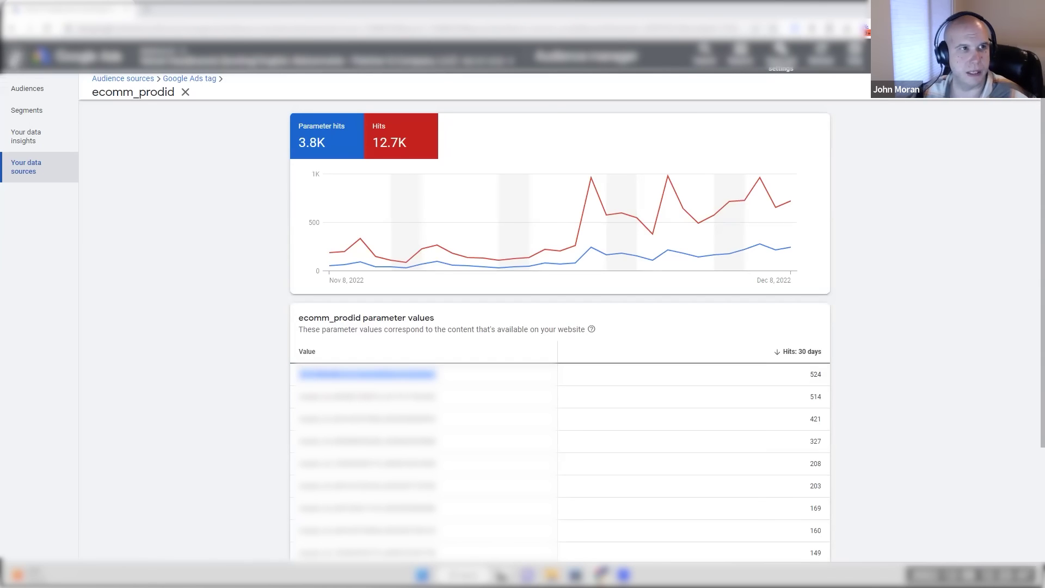
pyautogui.hotkey('ctrl', 'w')
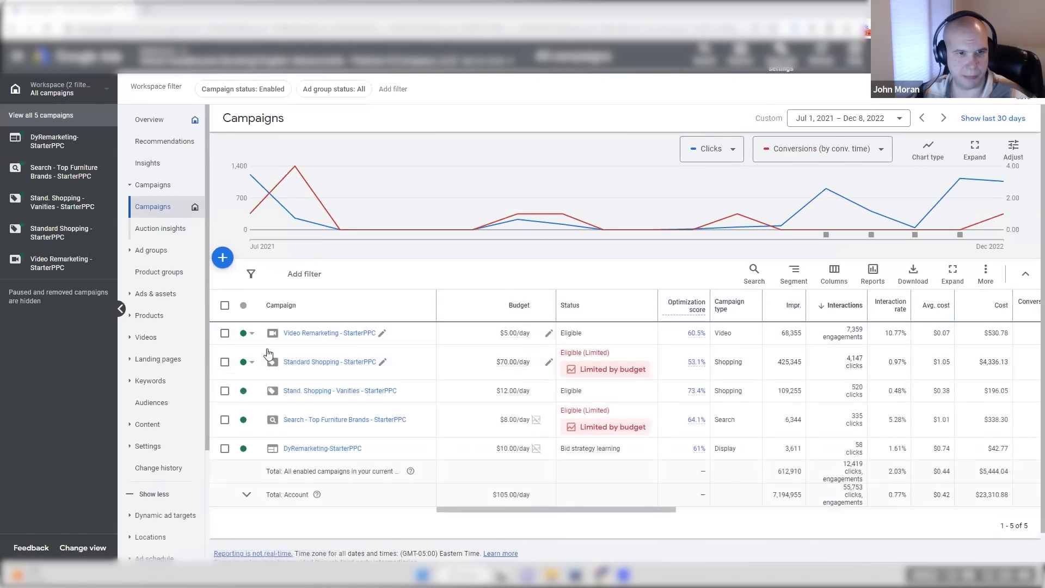
pyautogui.click(164, 307)
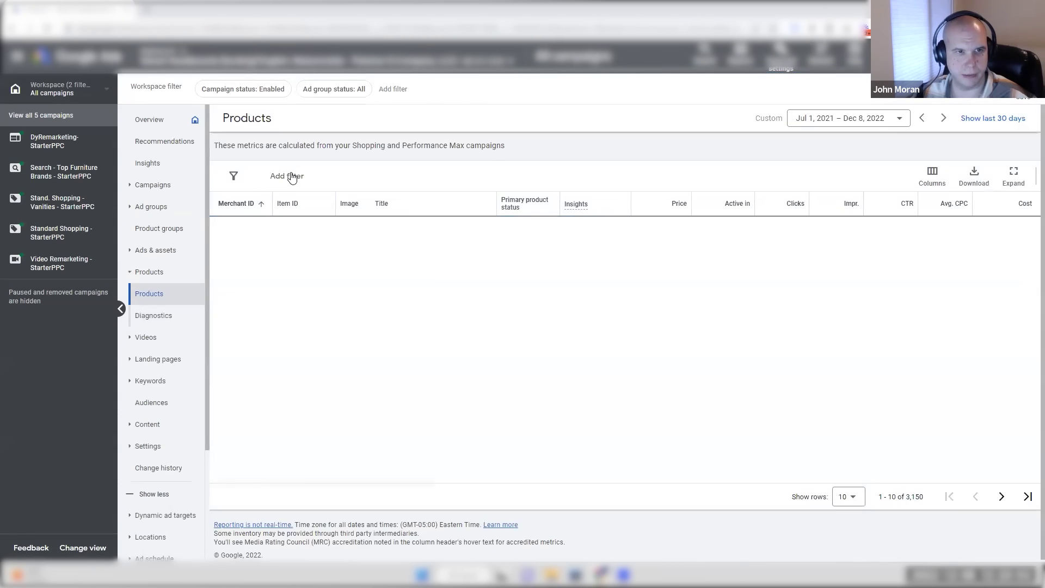
pyautogui.click(291, 176)
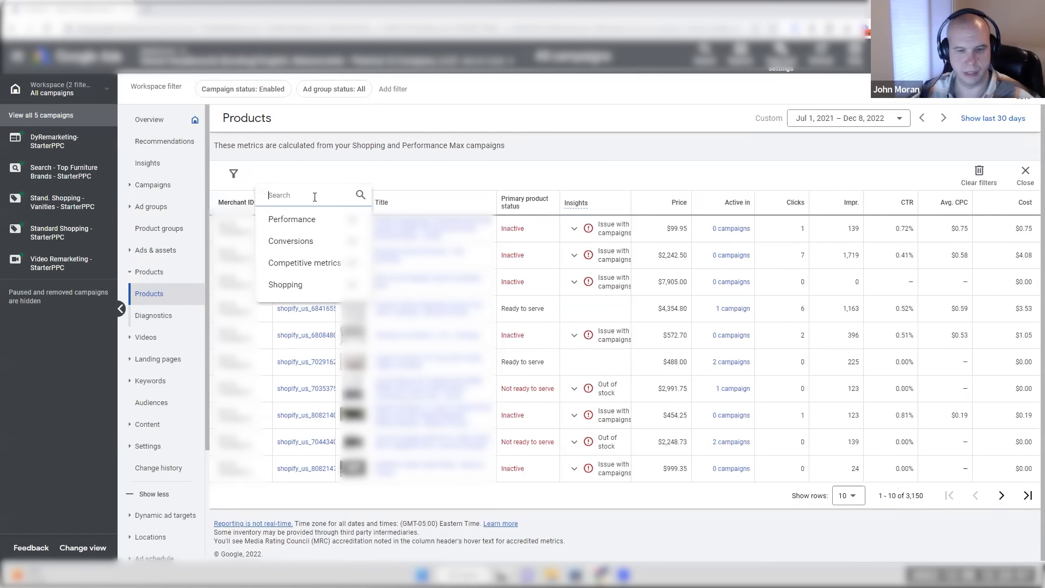
pyautogui.write('item')
pyautogui.click(334, 217)
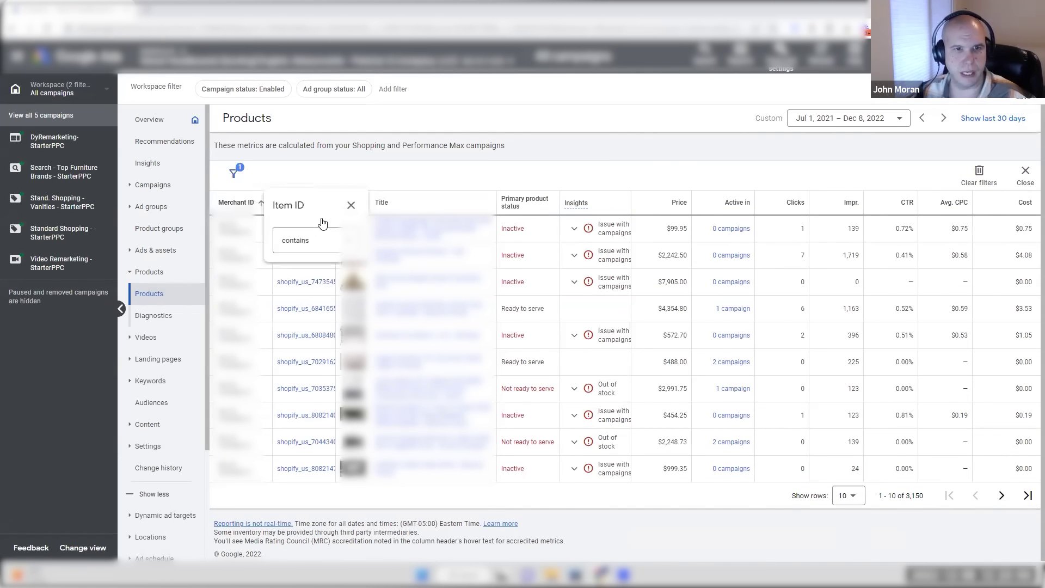
pyautogui.click(324, 288)
pyautogui.hotkey('ctrl', 'v')
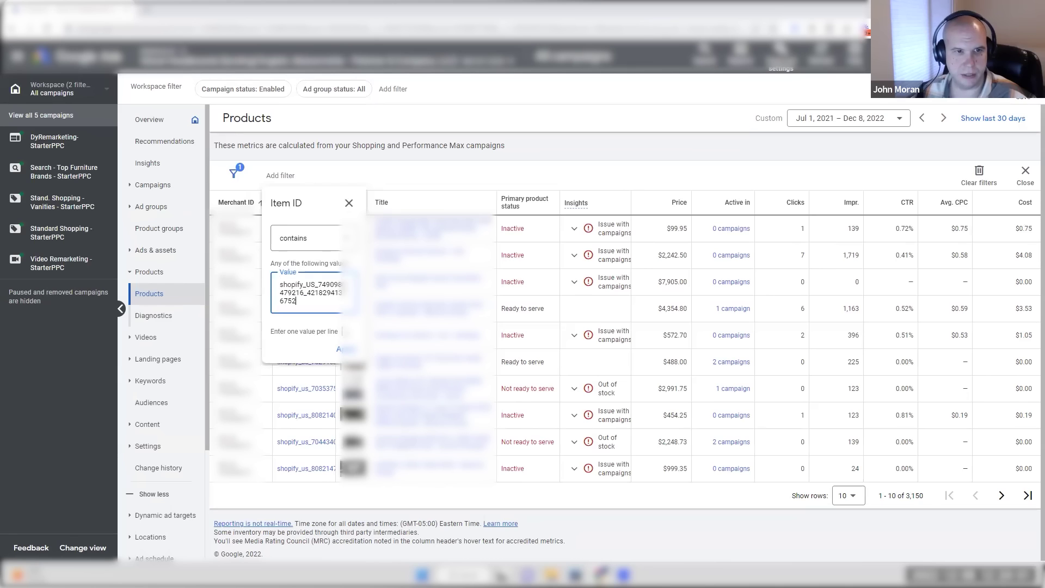
pyautogui.click(346, 349)
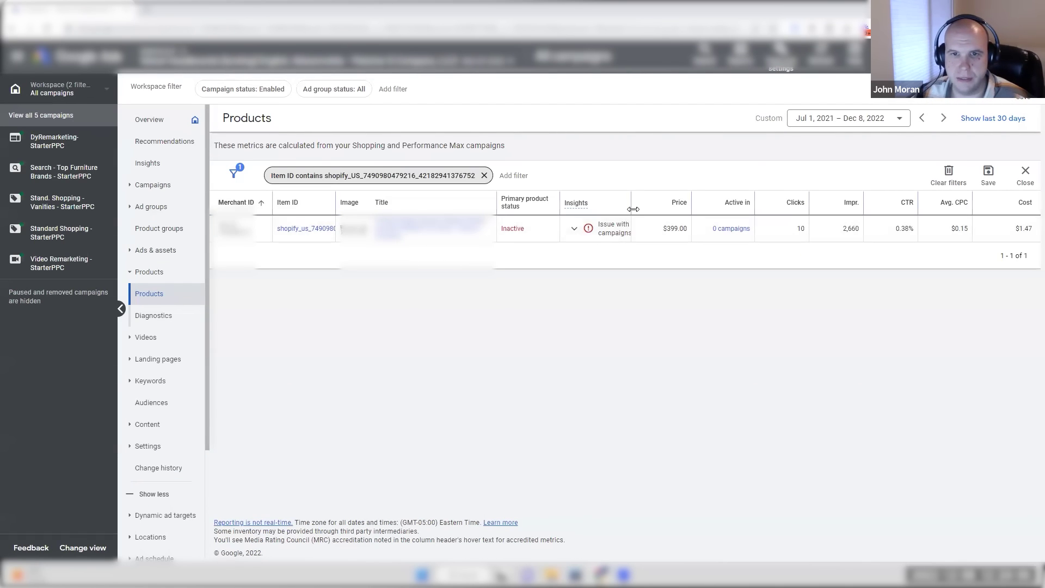
pyautogui.moveTo(631, 204); pyautogui.dragTo(685, 203)
pyautogui.click(560, 228)
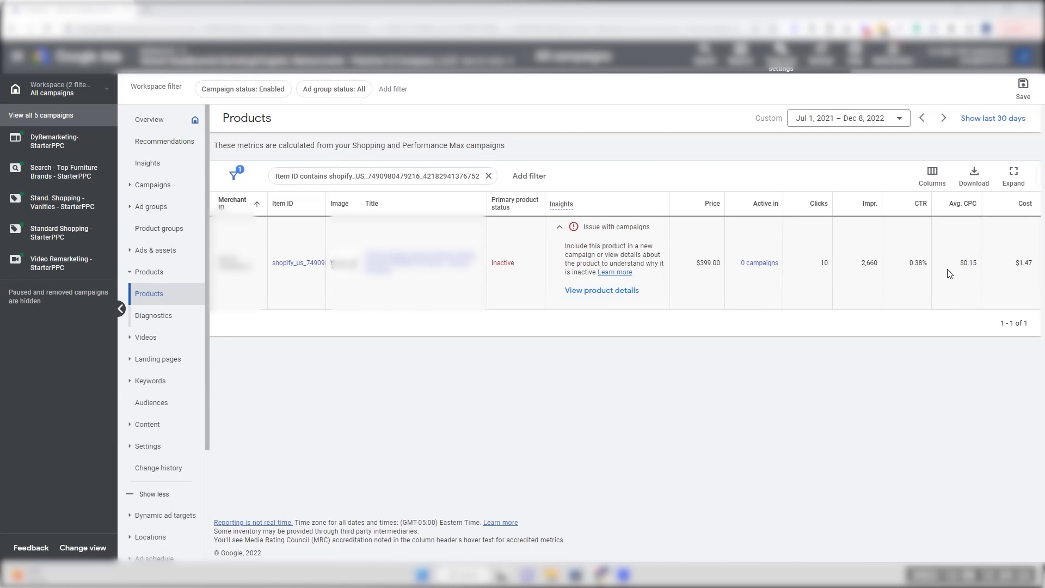
# Step: Return to the Google Ads tag details in the Audience manager data sources and review the parameter table
pyautogui.click(781, 53)
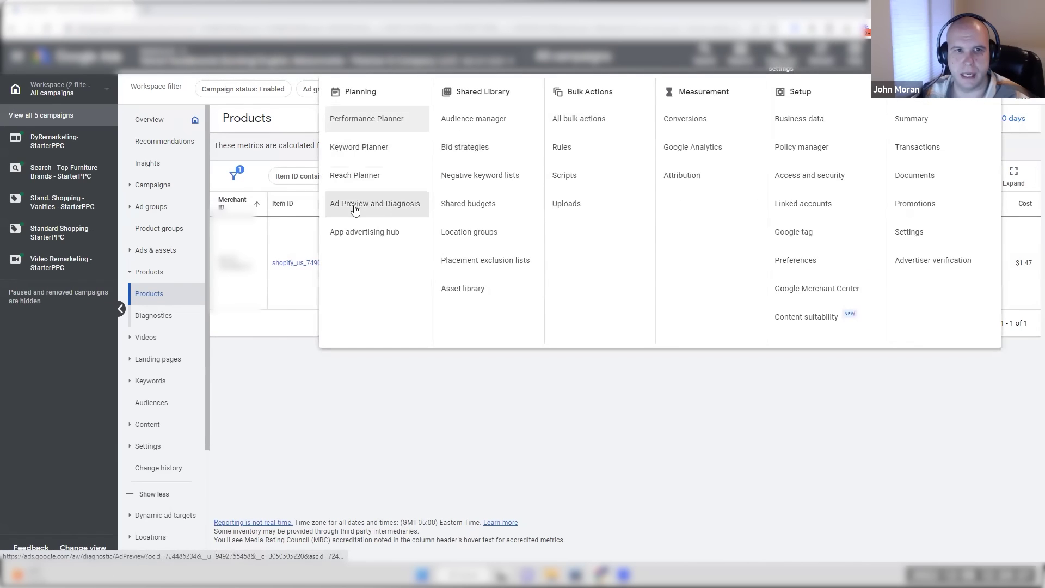
pyautogui.click(458, 126)
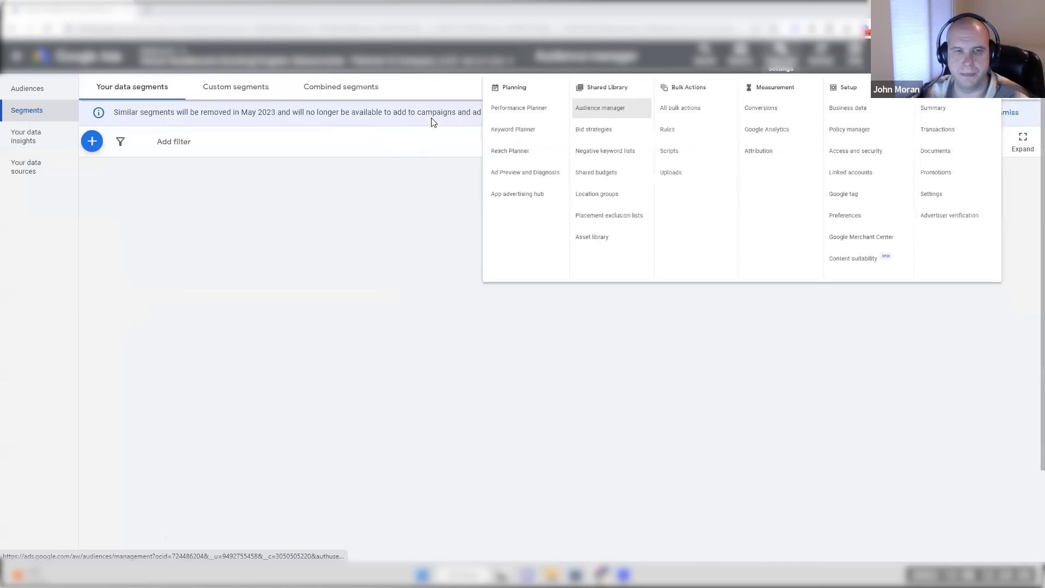
pyautogui.click(24, 173)
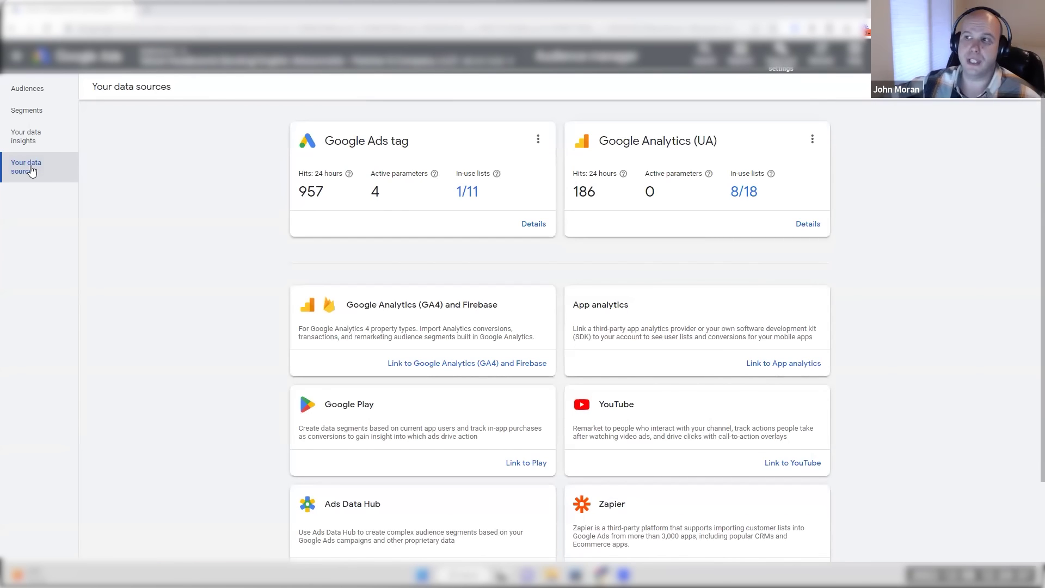
pyautogui.click(526, 224)
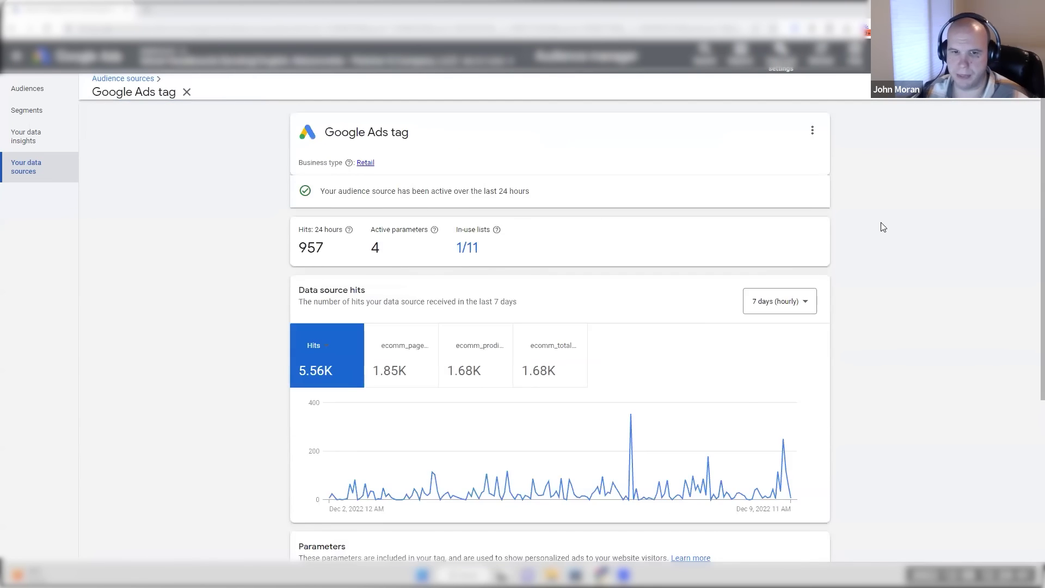
pyautogui.scroll(-4, 881, 226)
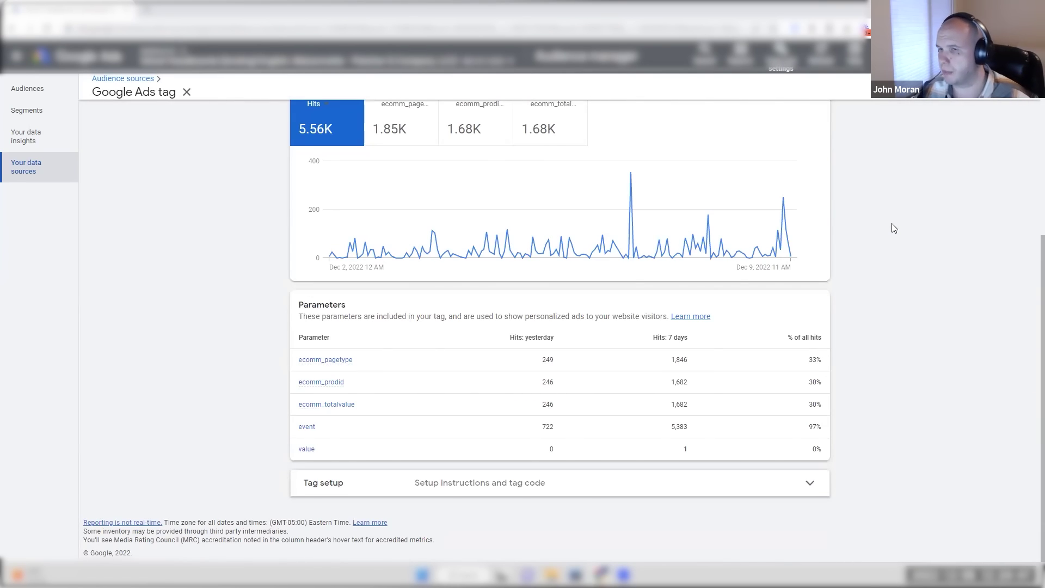
# Step: Check the 7-day hits of ecomm_prodid, open its parameter values and highlight the top product ID and its 30-day hits
pyautogui.moveTo(671, 383); pyautogui.dragTo(687, 383)
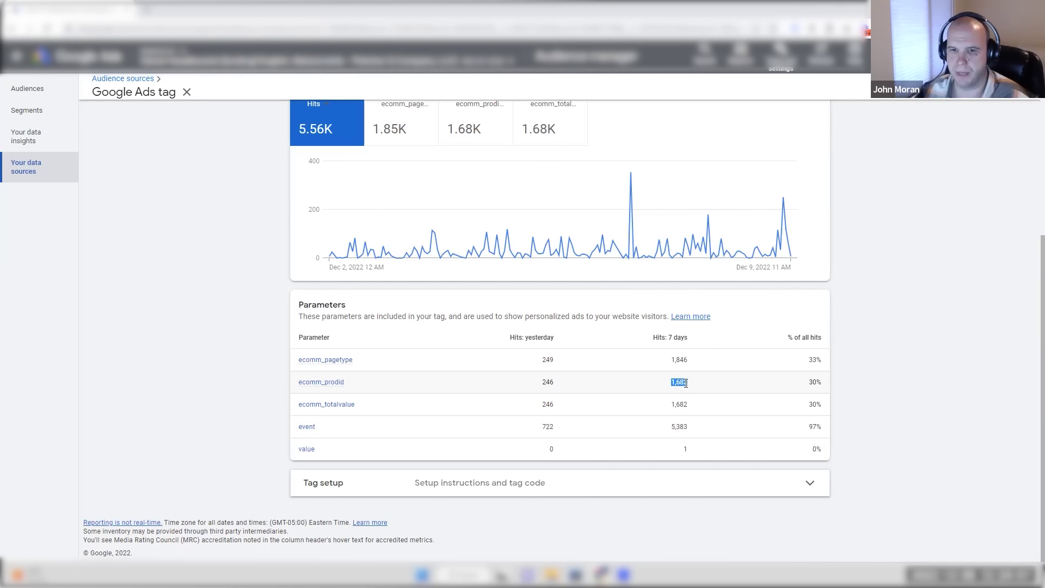
pyautogui.click(321, 382)
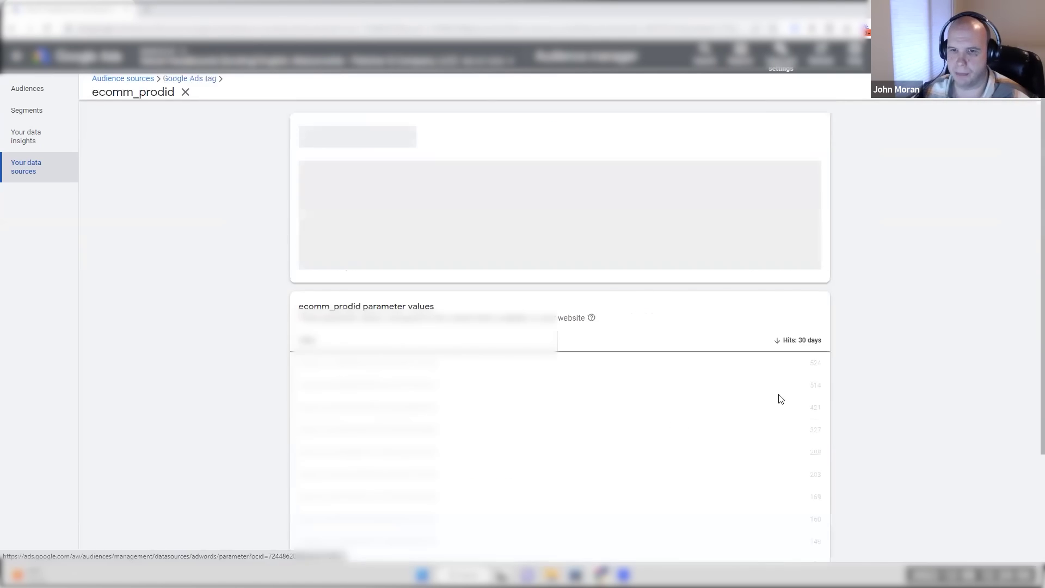
pyautogui.scroll(-1, 607, 322)
pyautogui.moveTo(806, 325); pyautogui.dragTo(833, 323)
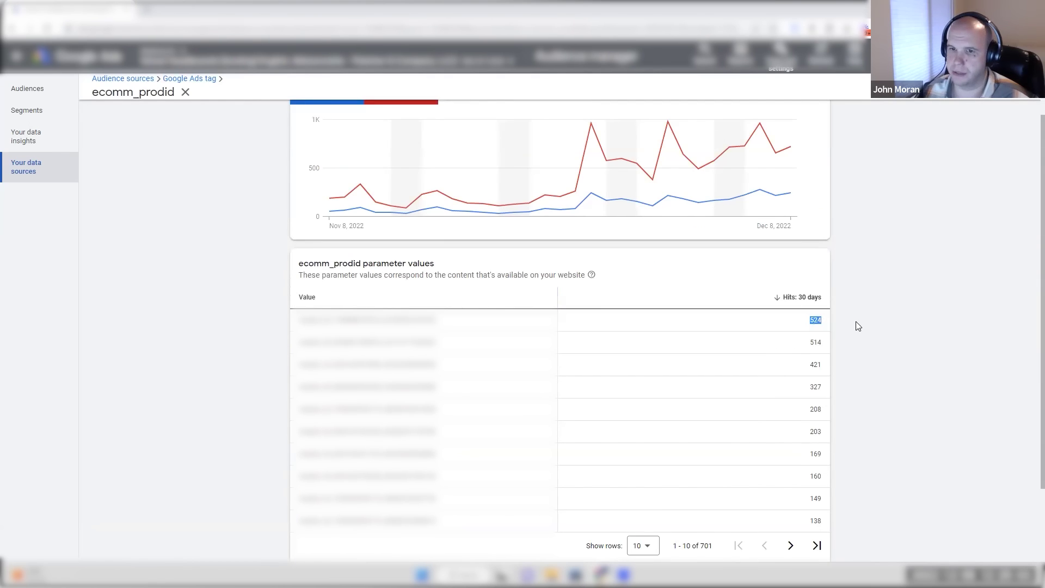
pyautogui.moveTo(439, 320); pyautogui.dragTo(298, 320)
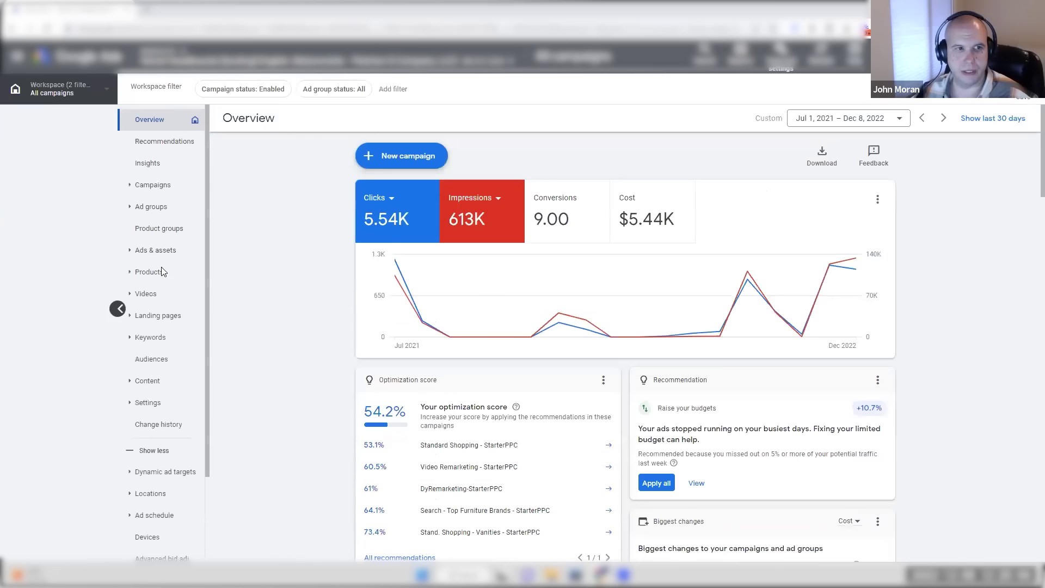
pyautogui.click(155, 274)
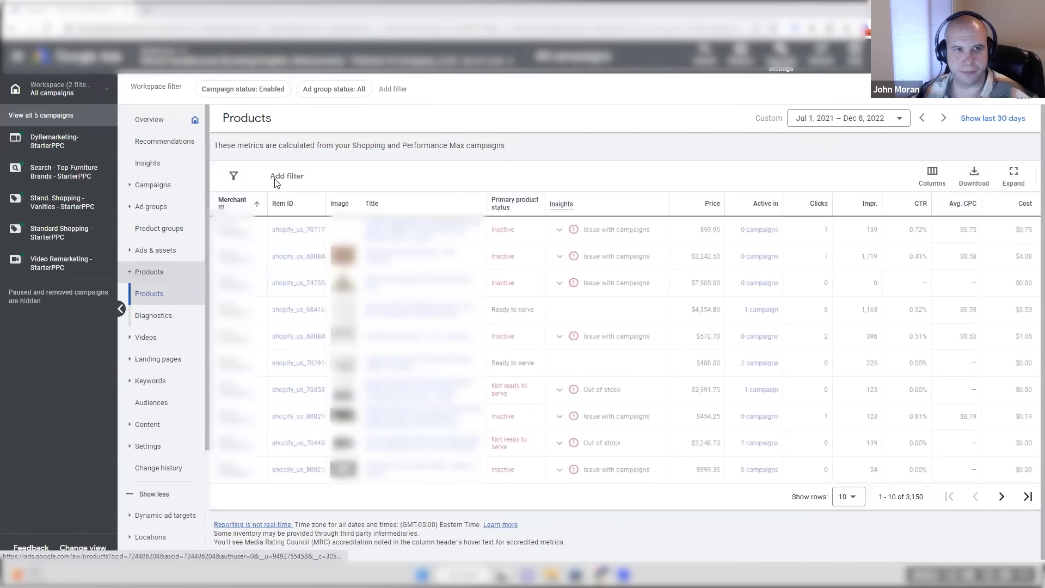
pyautogui.click(287, 176)
pyautogui.click(304, 240)
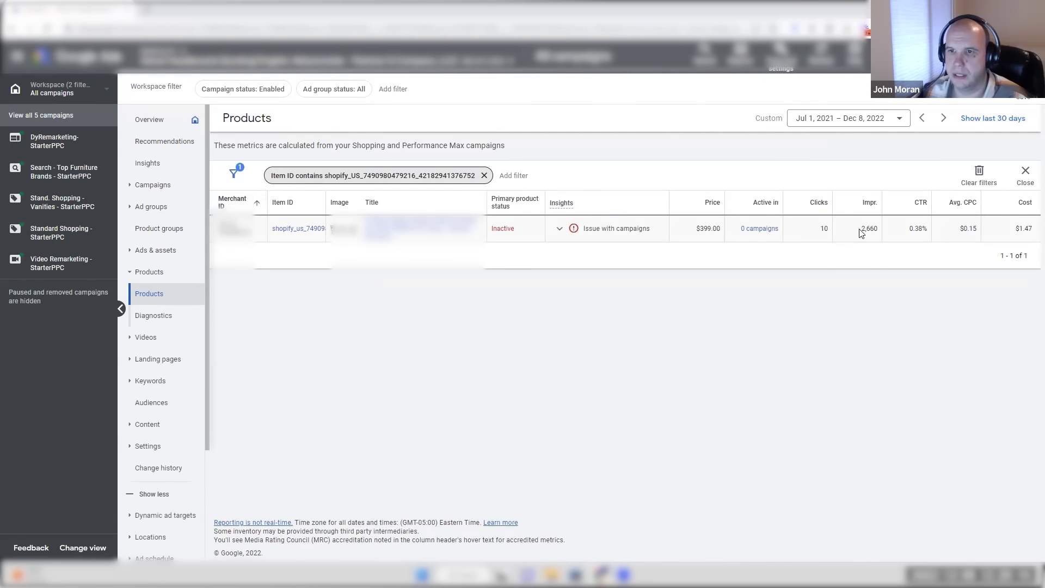
pyautogui.click(833, 119)
pyautogui.click(756, 372)
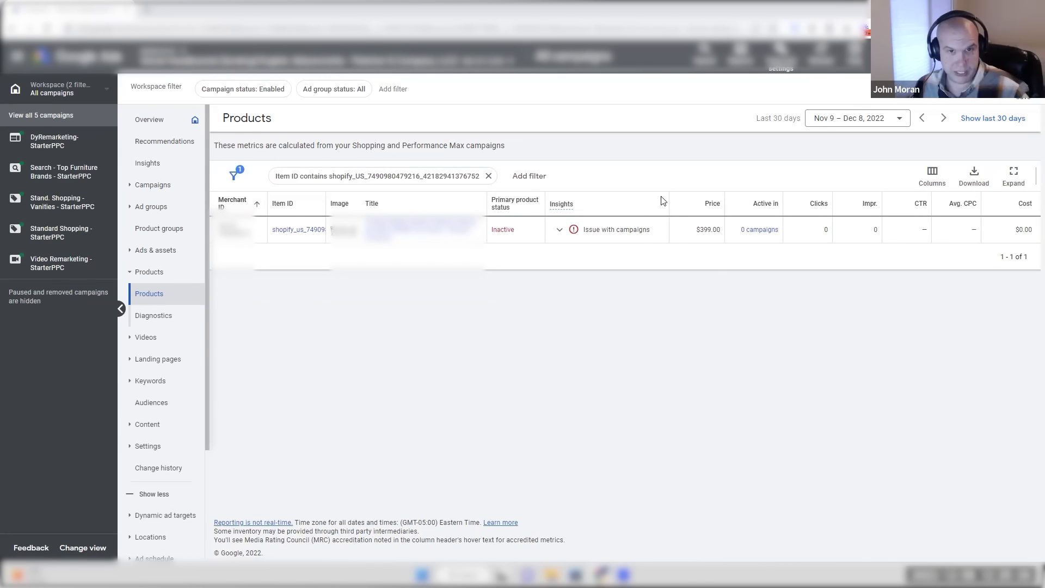
# Step: Remove the Item ID filter to examine the status and active campaigns of all products, and restore the same filter
pyautogui.click(488, 176)
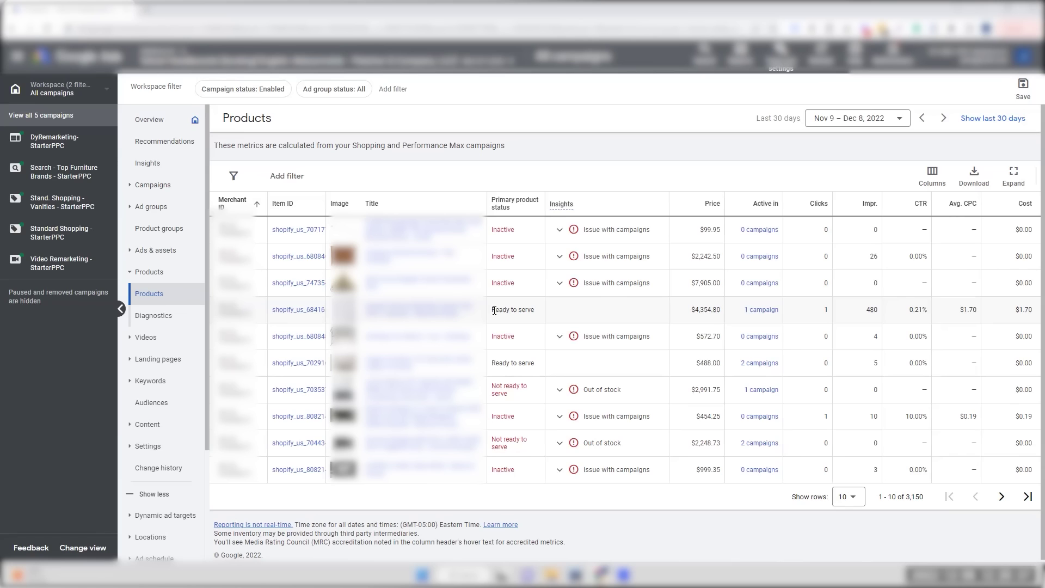
pyautogui.moveTo(494, 310); pyautogui.dragTo(527, 310)
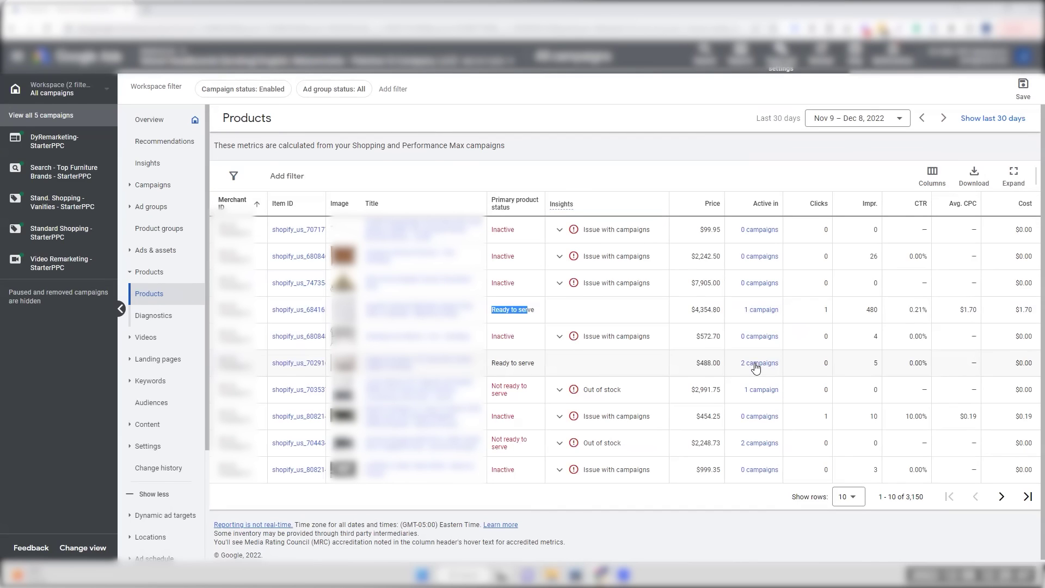
pyautogui.click(291, 176)
pyautogui.click(332, 245)
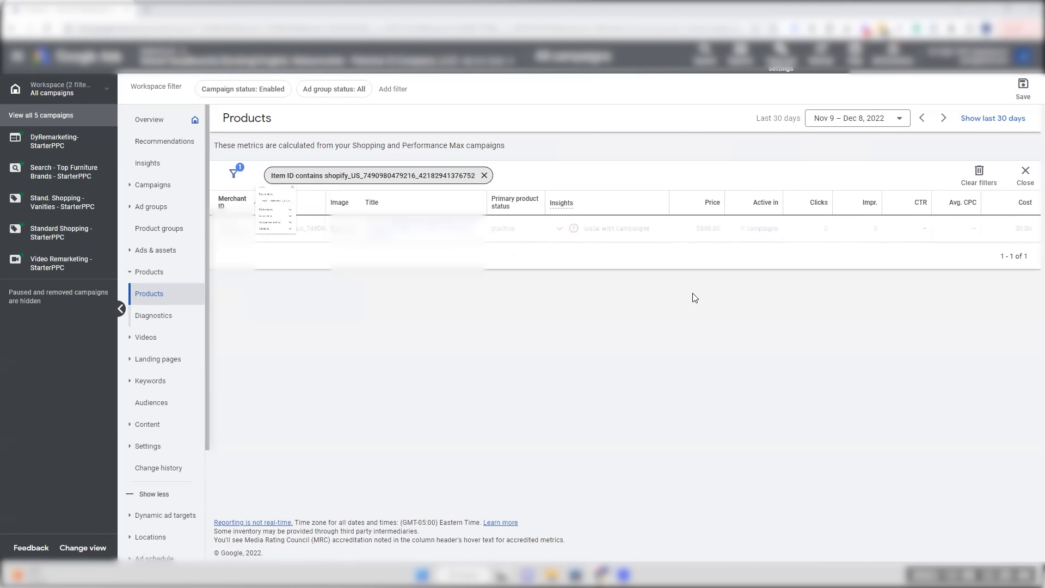
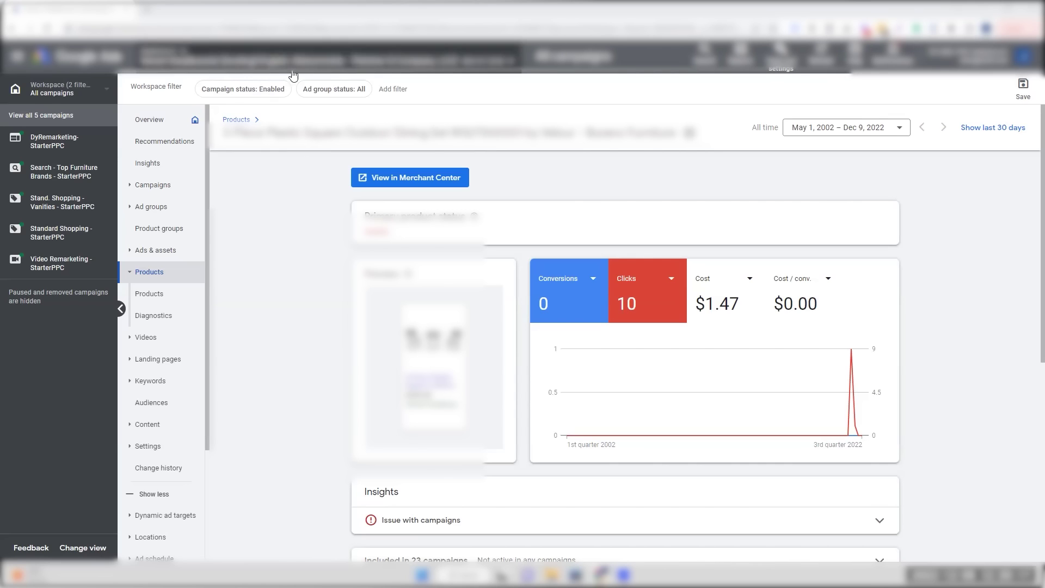
# Step: Return to the Products list, show 200 rows per page and look through the products' statuses and active campaigns
pyautogui.click(150, 293)
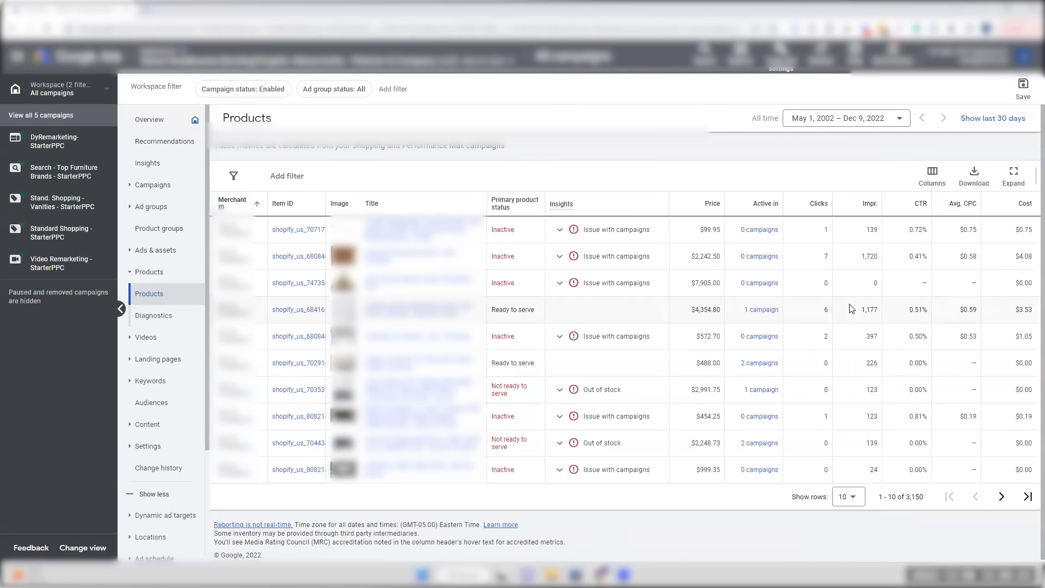
pyautogui.click(847, 496)
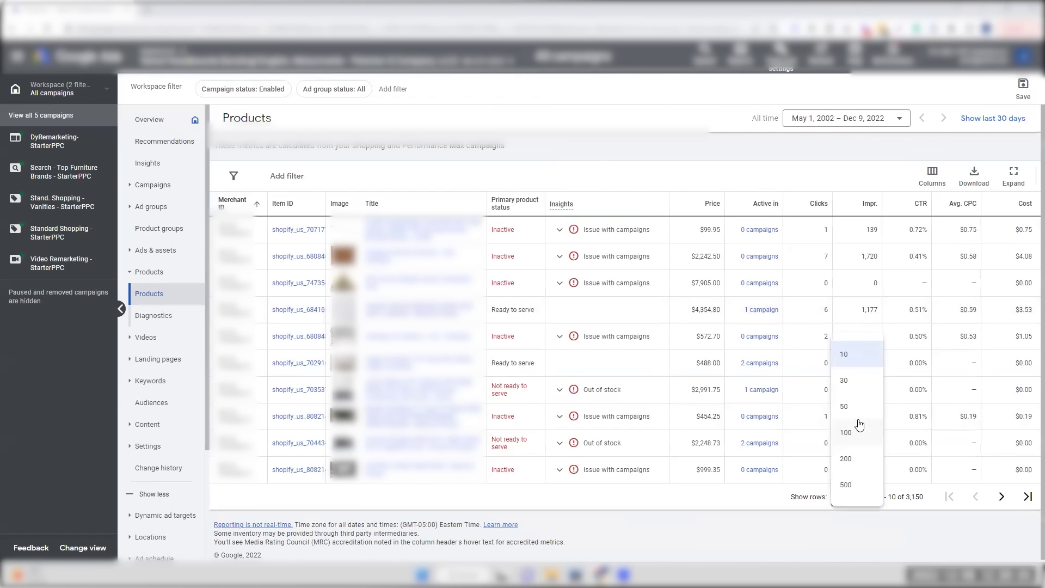
pyautogui.click(863, 458)
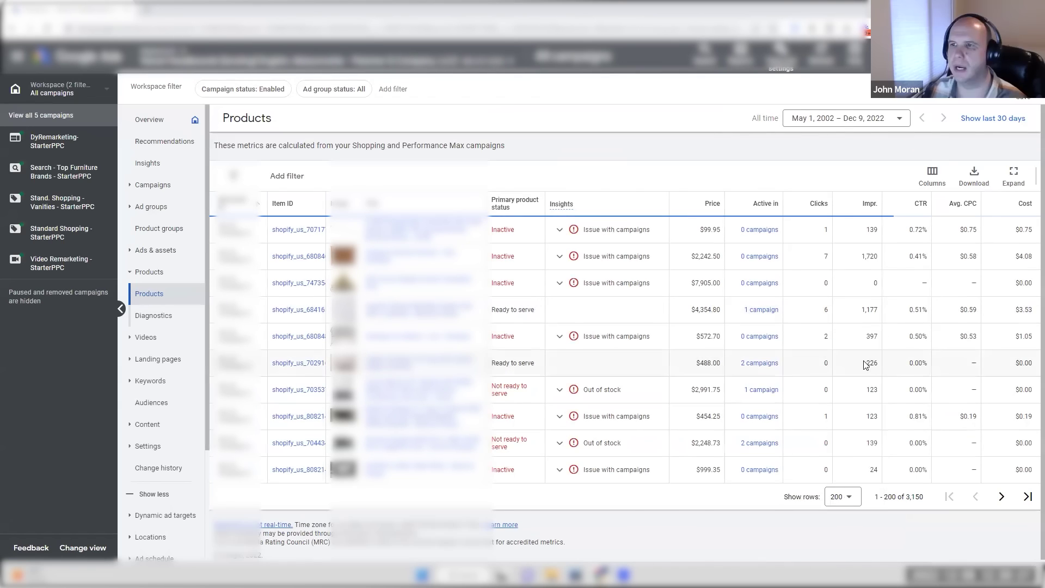
pyautogui.scroll(-10, 867, 381)
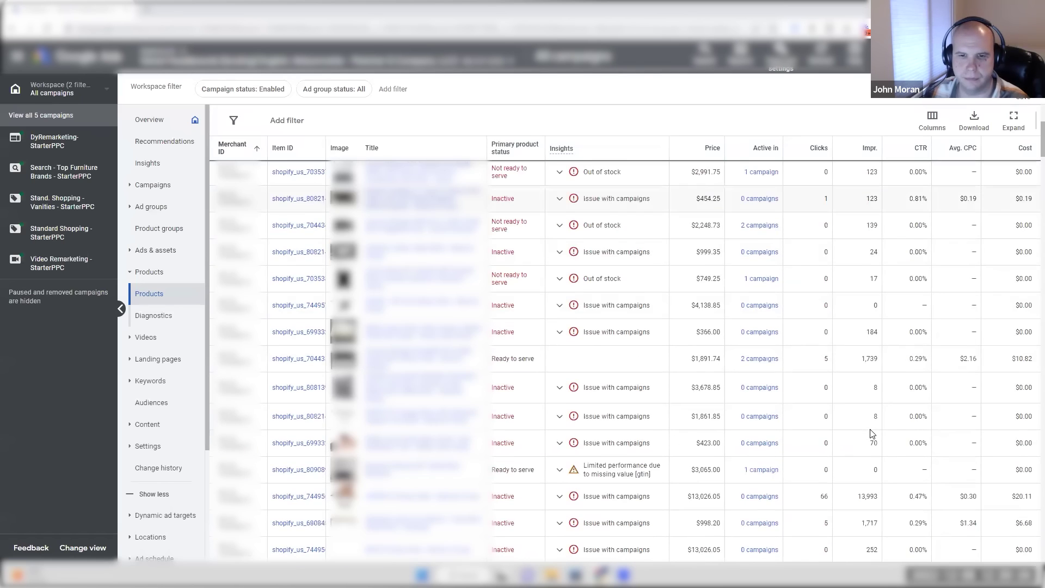
pyautogui.scroll(5, 904, 441)
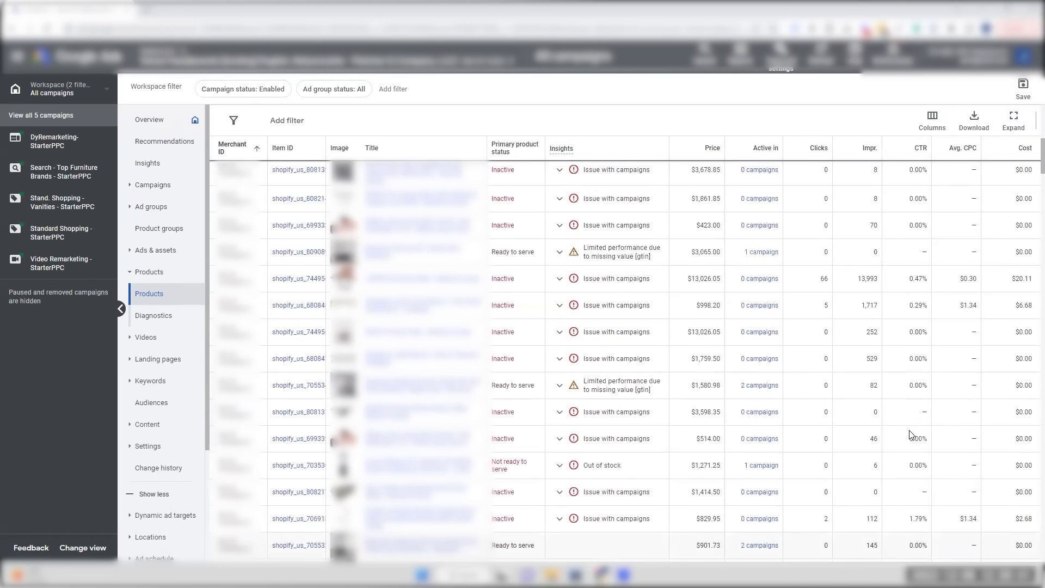
pyautogui.scroll(3, 908, 448)
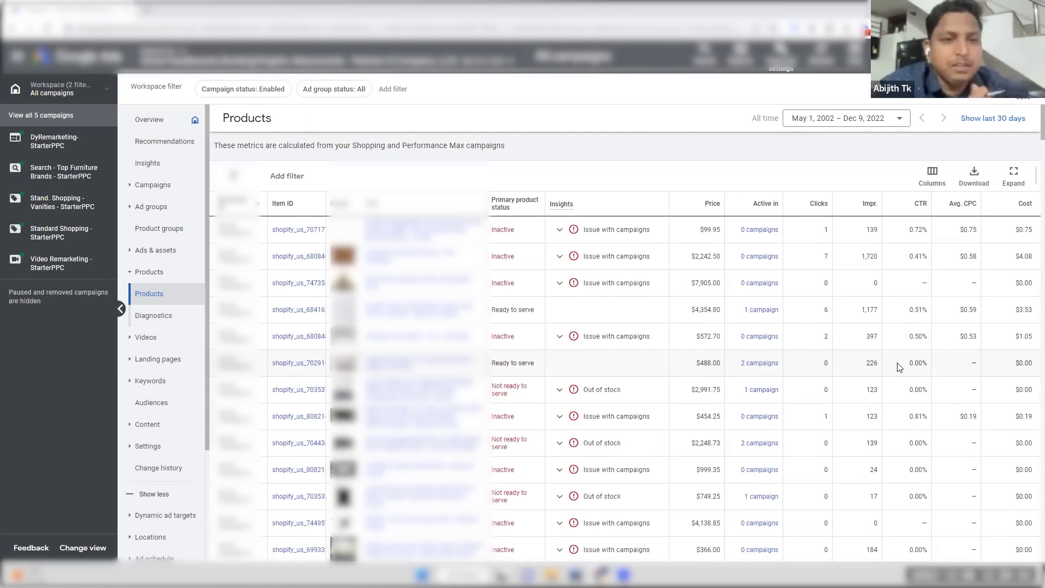
# Step: Filter the Products list to Active in = 0 and go to the end of the page to read the product count
pyautogui.click(286, 187)
pyautogui.write('act')
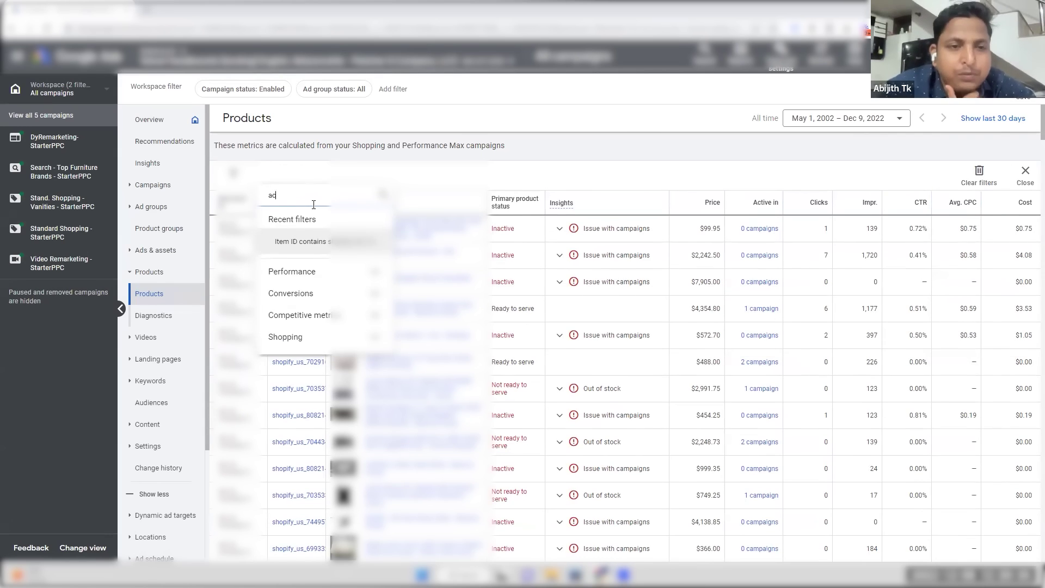
pyautogui.click(301, 229)
pyautogui.click(291, 243)
pyautogui.click(297, 296)
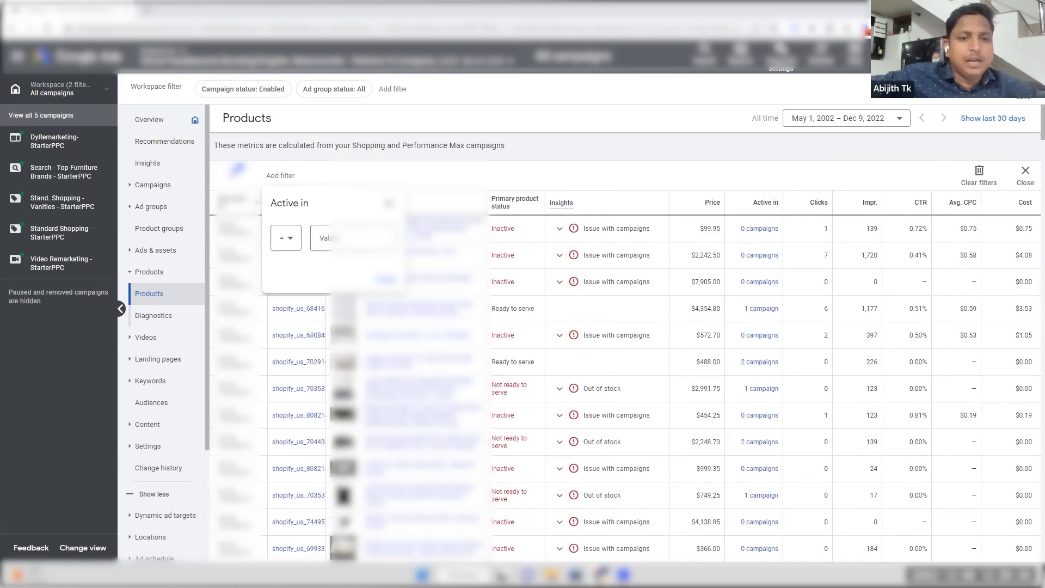
pyautogui.write('0')
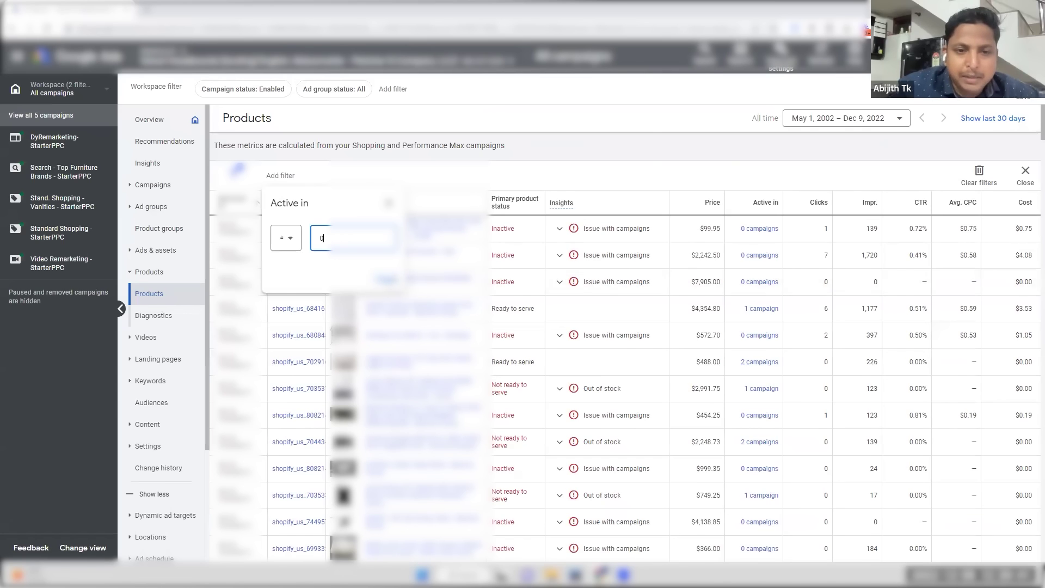
pyautogui.press('Return')
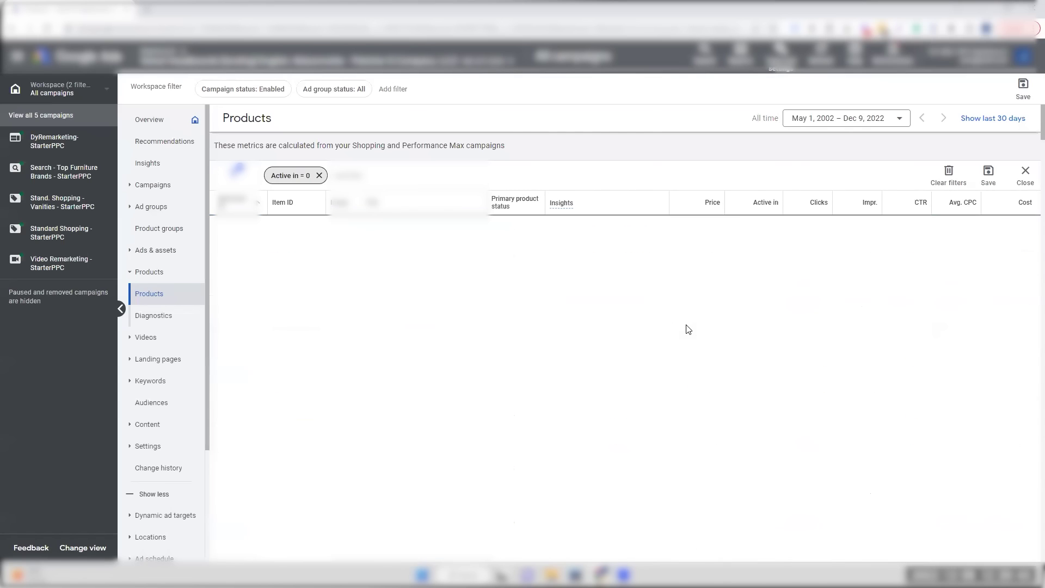
pyautogui.scroll(-10, 920, 414)
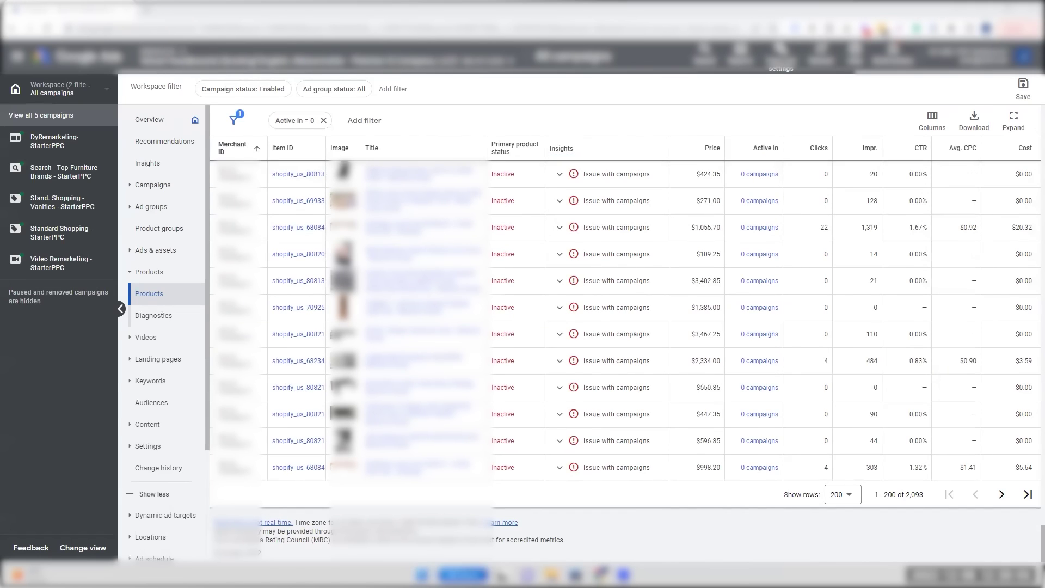
# Step: Open a blank Notepad note and record "2093 Inactive" on its first line
pyautogui.click(635, 574)
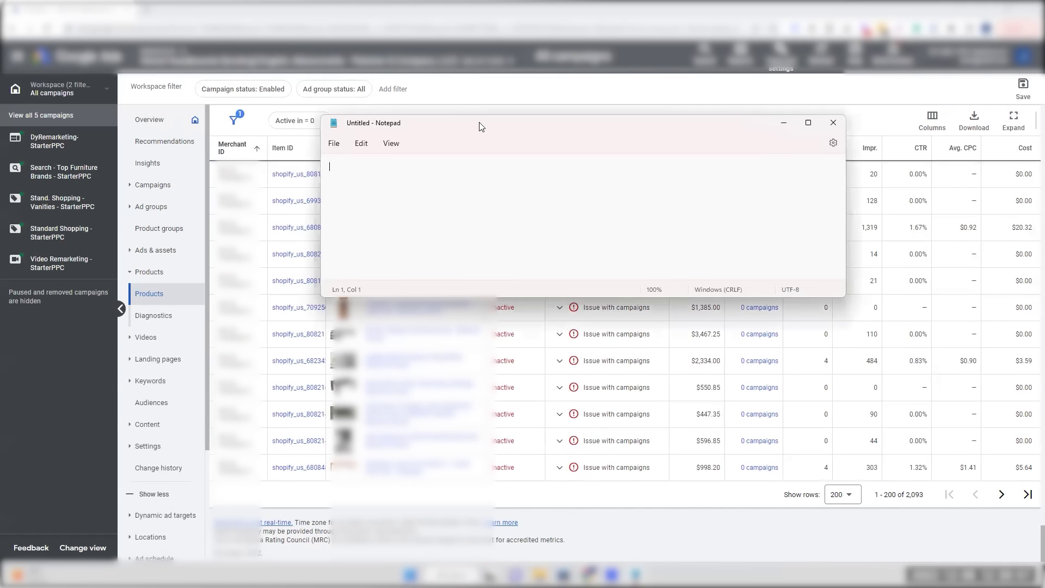
pyautogui.write('2093 Inactive')
pyautogui.press('Return')
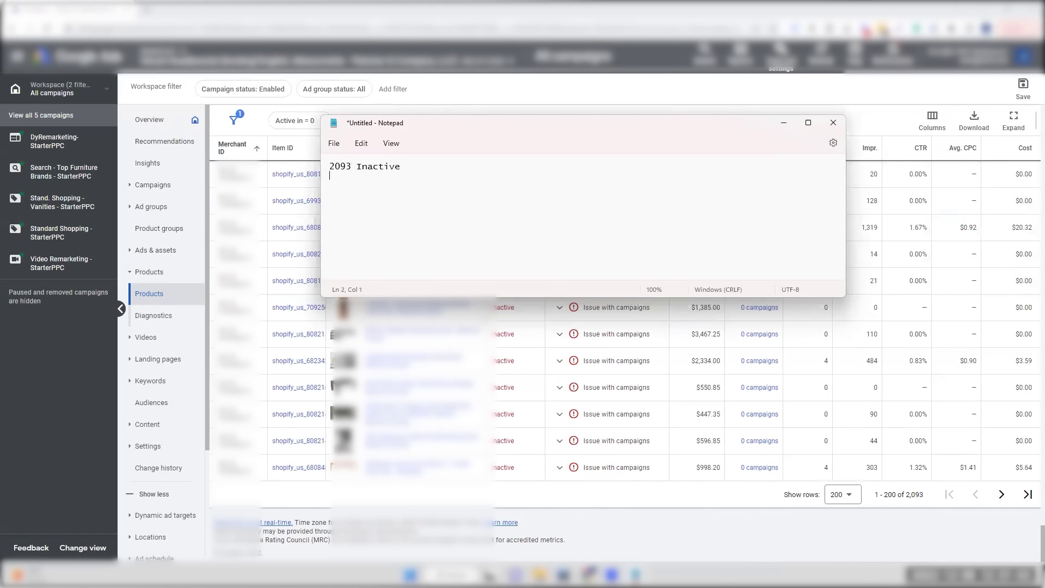
# Step: Back in Google Ads, change the Products list's Active in filter to > 0
pyautogui.click(296, 124)
pyautogui.click(286, 185)
pyautogui.click(291, 198)
pyautogui.click(387, 225)
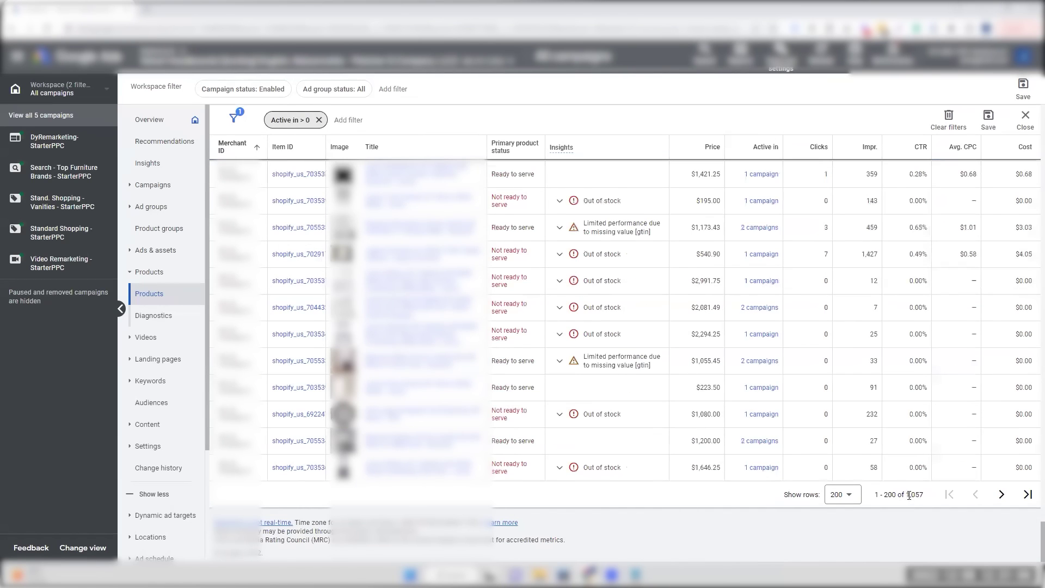
# Step: Copy the filtered list's total product count into the second line of the Notepad note and label it "Active"
pyautogui.doubleClick(915, 495)
pyautogui.hotkey('ctrl', 'c')
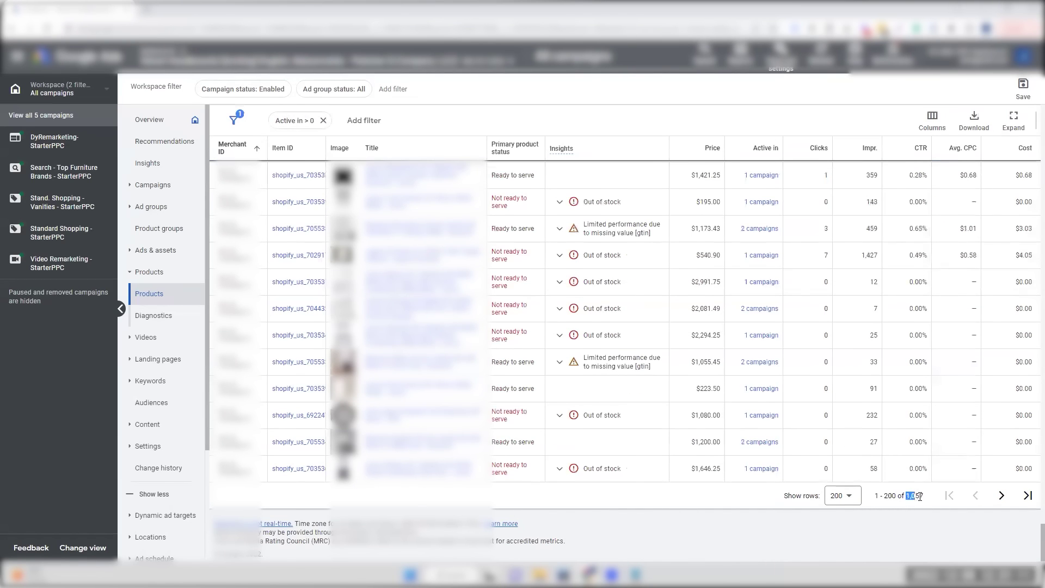
pyautogui.hotkey('alt', 'Tab')
pyautogui.press('Return')
pyautogui.hotkey('ctrl', 'v')
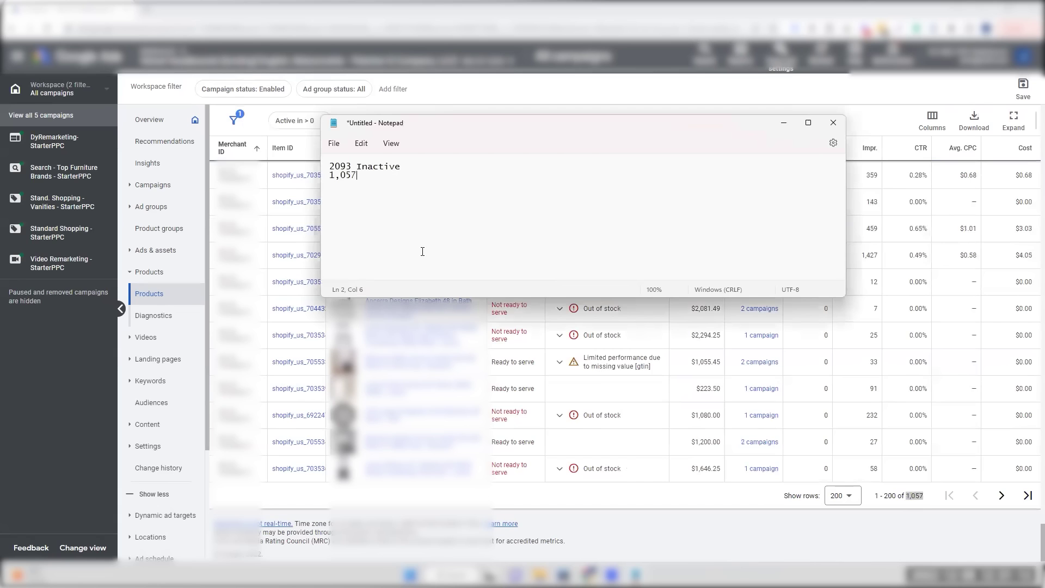
pyautogui.write('active')
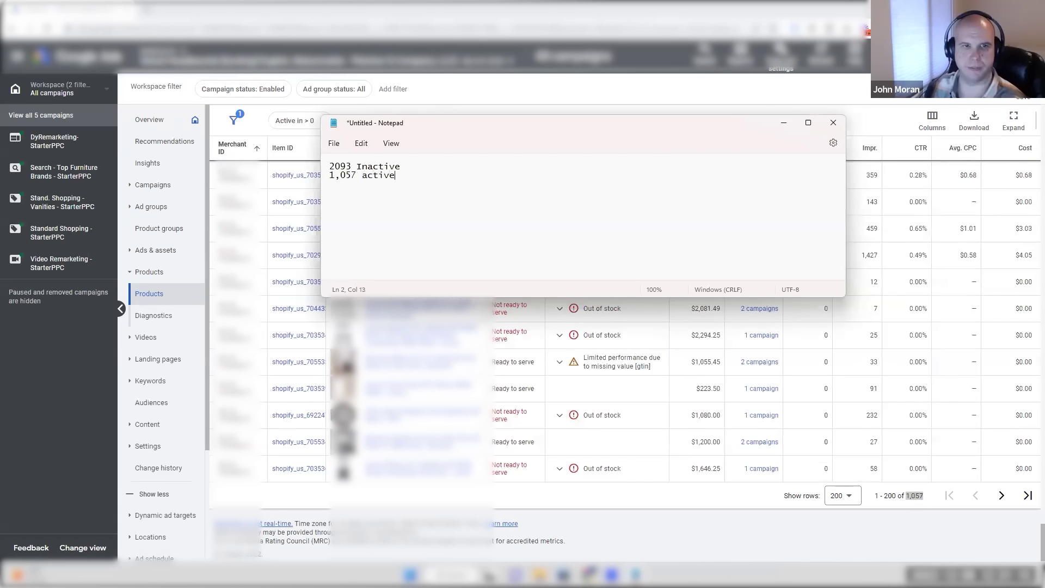
pyautogui.press('BackSpace')
pyautogui.write('A')
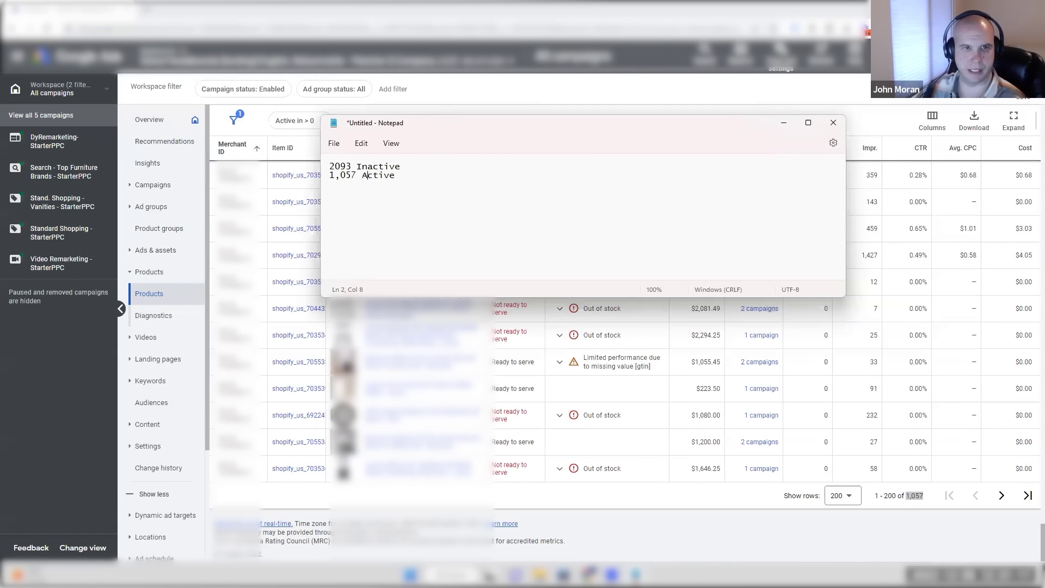
# Step: Put a hyphen between count and label on both Notepad lines, separate the lines with a blank one, and briefly highlight 2093
pyautogui.click(348, 165)
pyautogui.write('-')
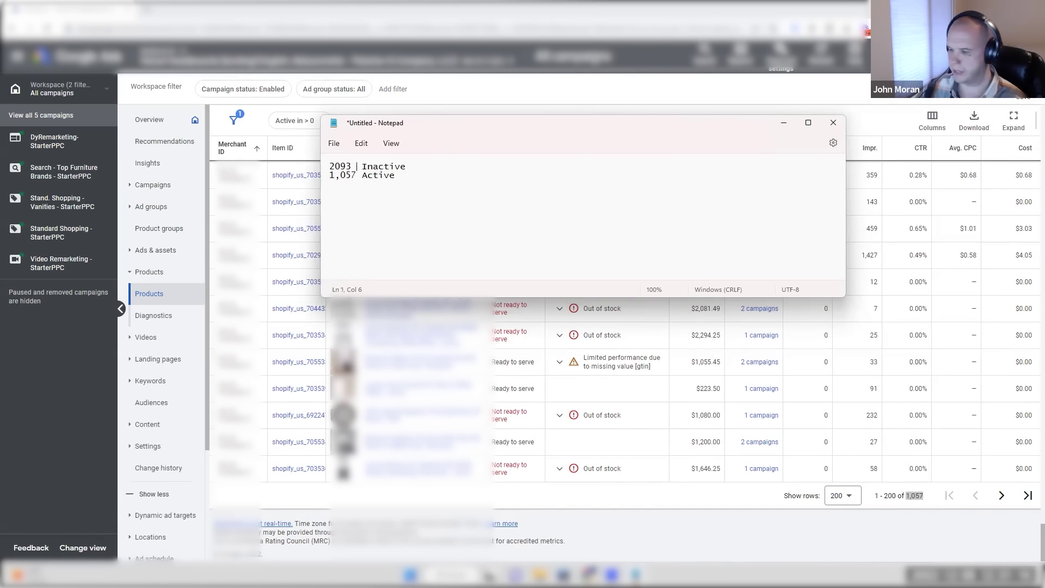
pyautogui.click(356, 175)
pyautogui.write('-')
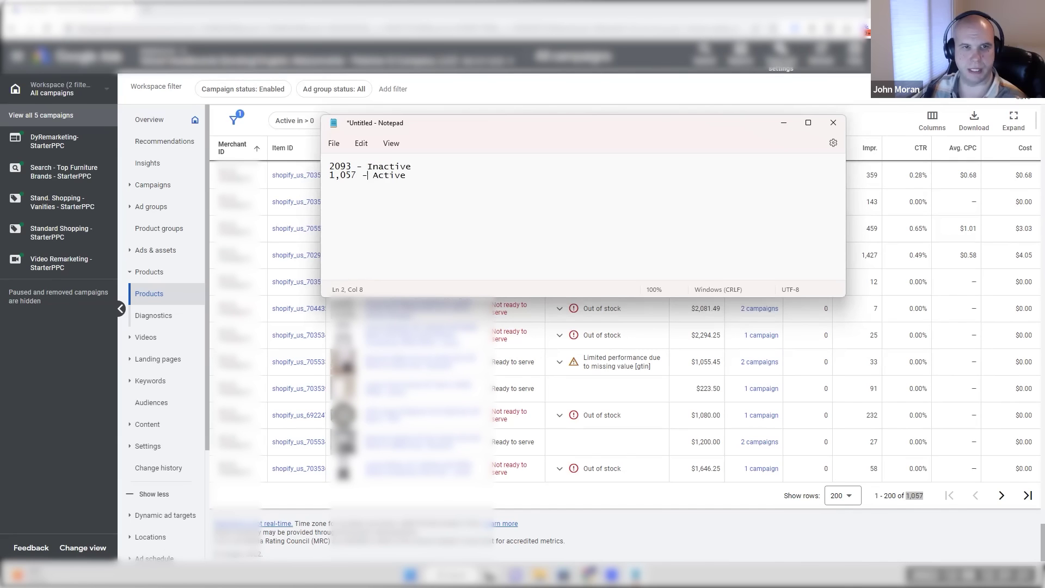
pyautogui.click(417, 167)
pyautogui.press('Return')
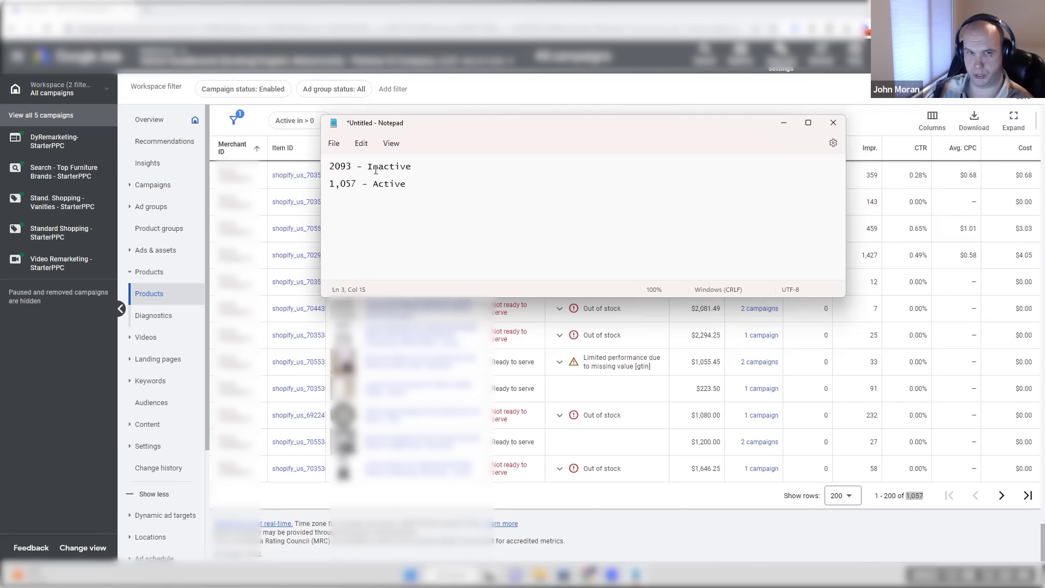
pyautogui.doubleClick(340, 166)
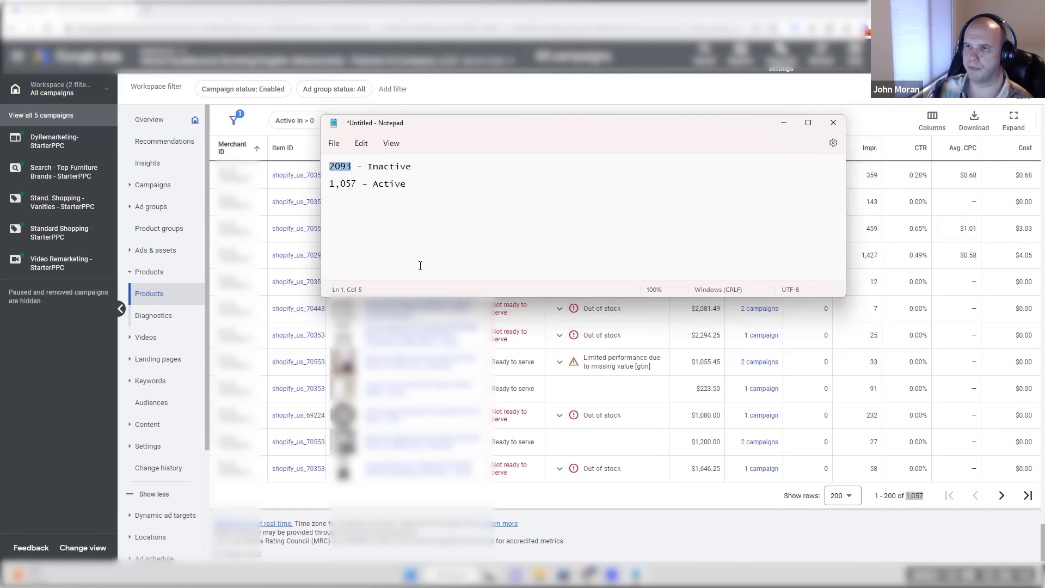
pyautogui.click(421, 265)
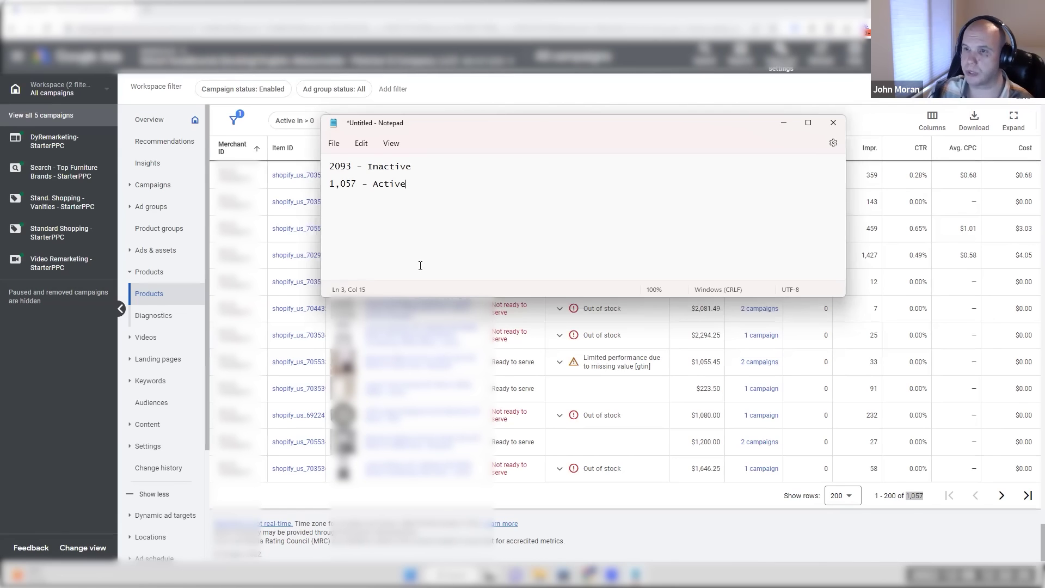
# Step: Return to Google Ads, clear the Active in filter, review the full Products list and open the second product's details
pyautogui.click(931, 266)
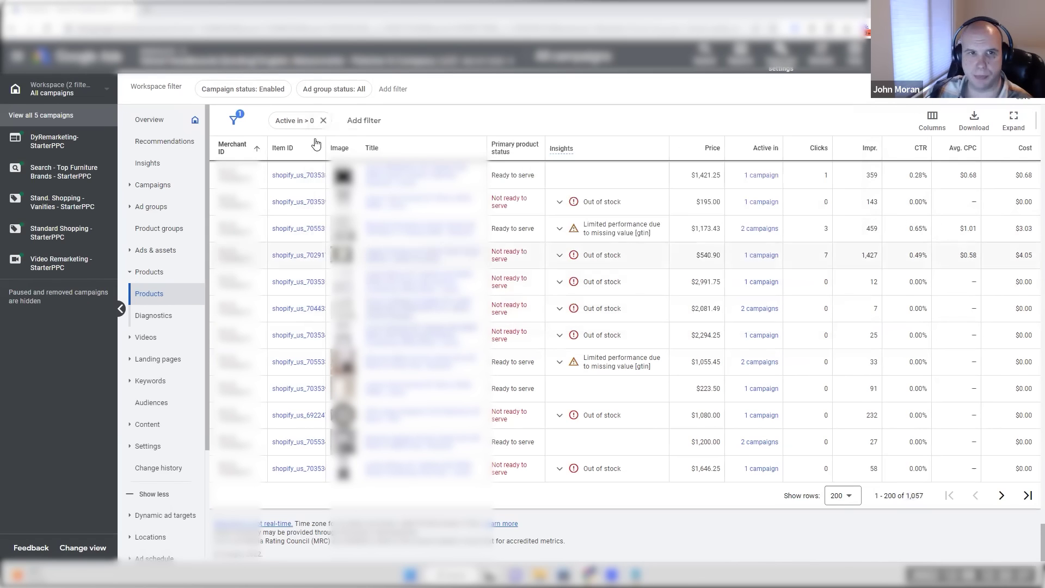
pyautogui.click(323, 121)
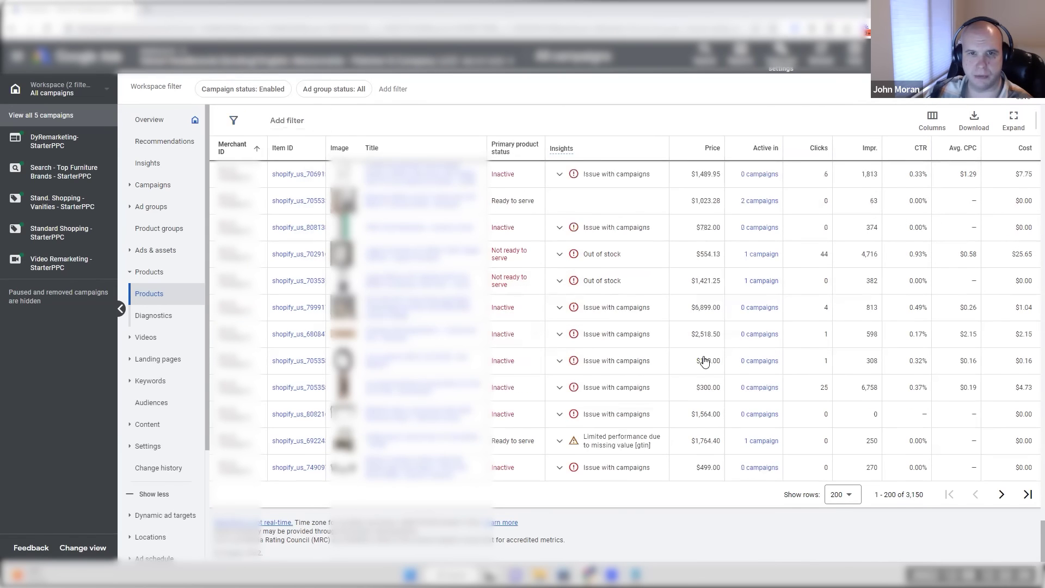
pyautogui.scroll(10, 721, 430)
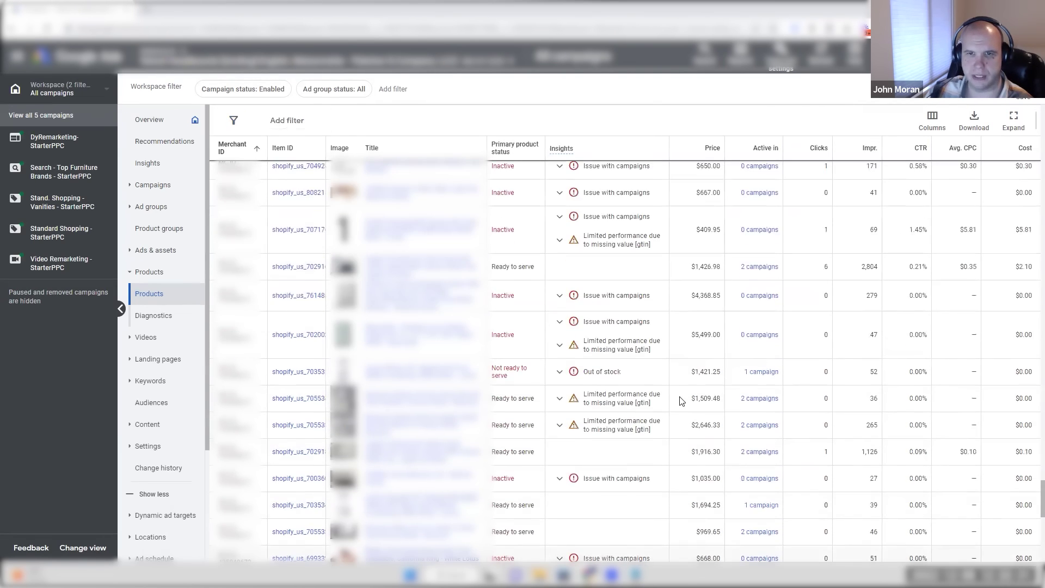
pyautogui.scroll(5, 681, 401)
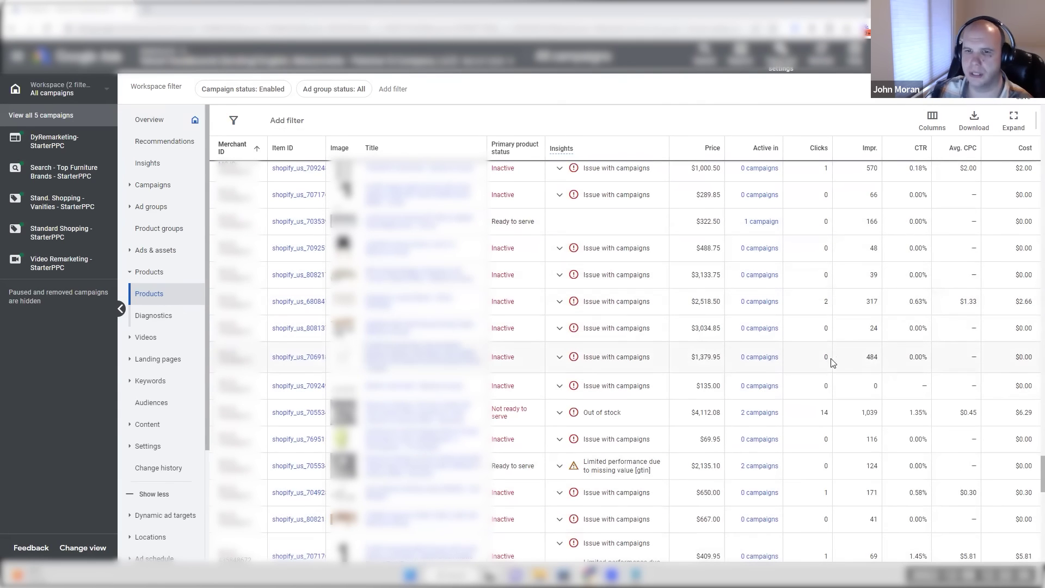
pyautogui.scroll(10, 831, 368)
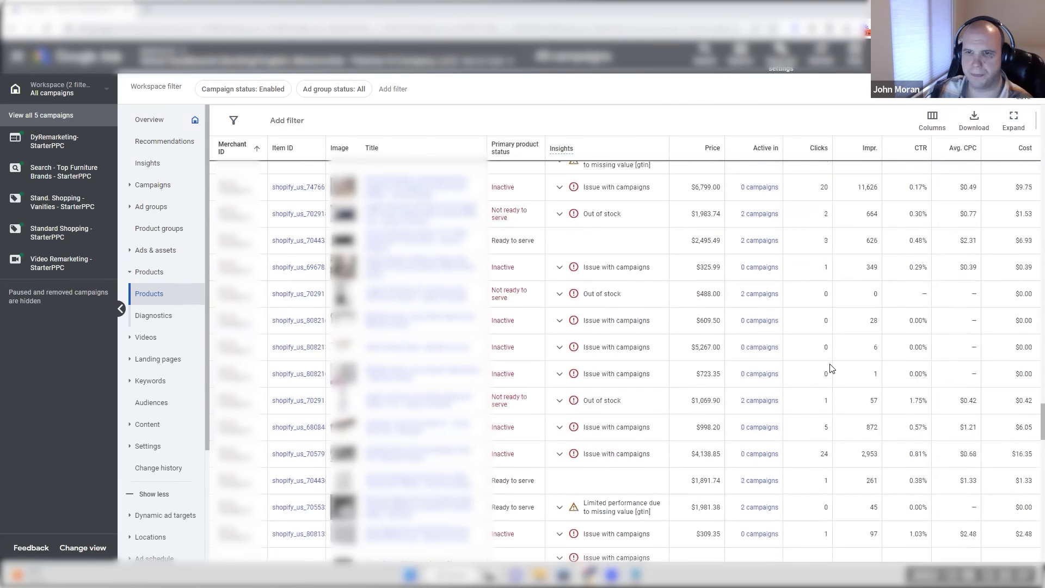
pyautogui.scroll(15, 831, 368)
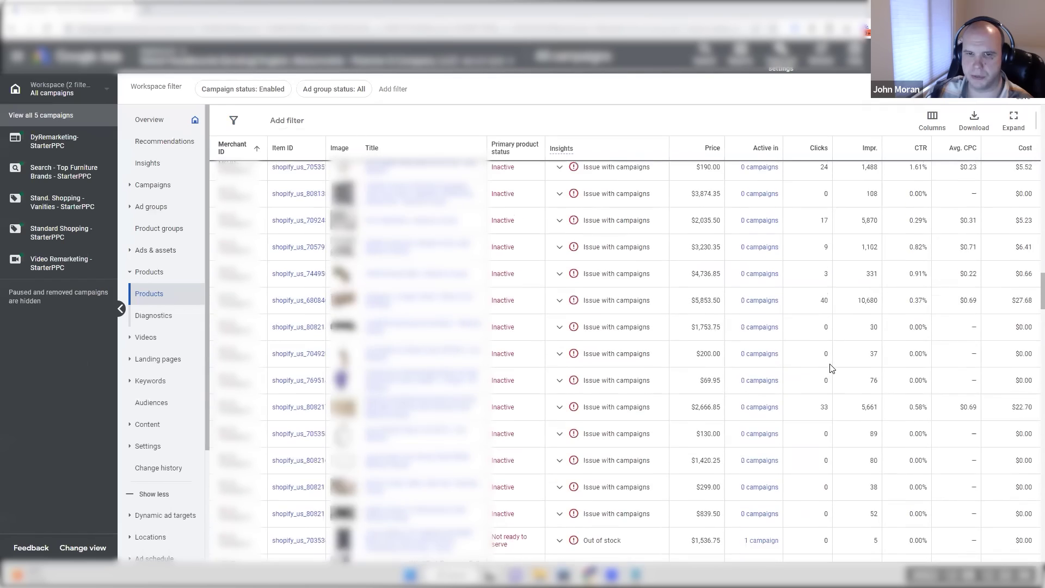
pyautogui.scroll(15, 831, 368)
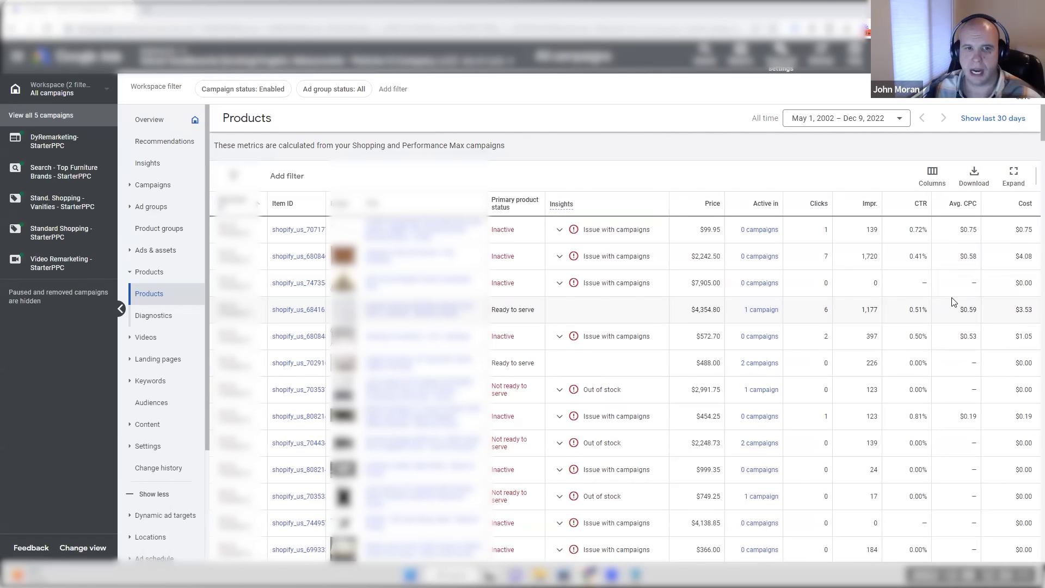
pyautogui.click(320, 256)
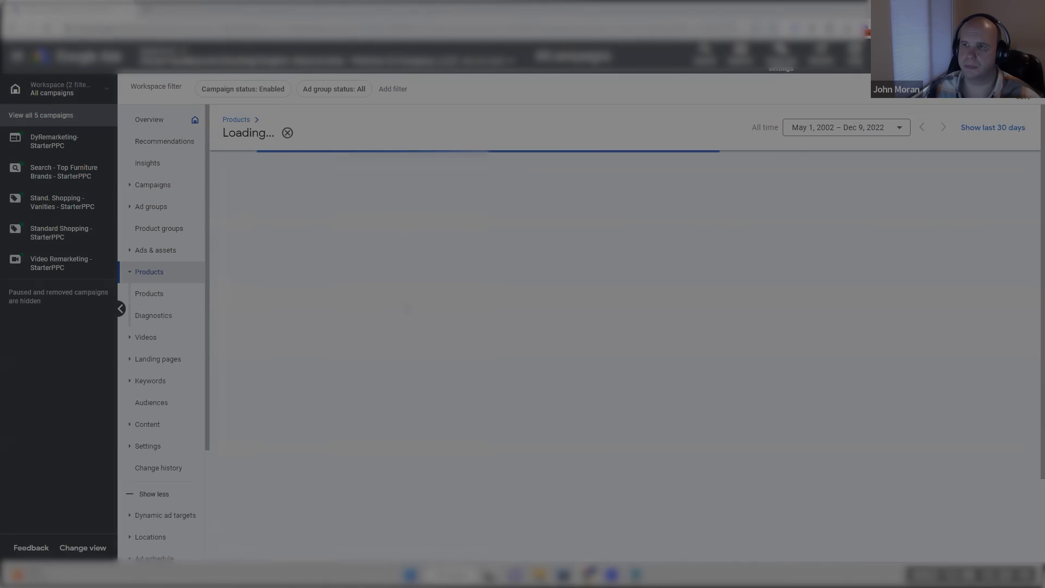